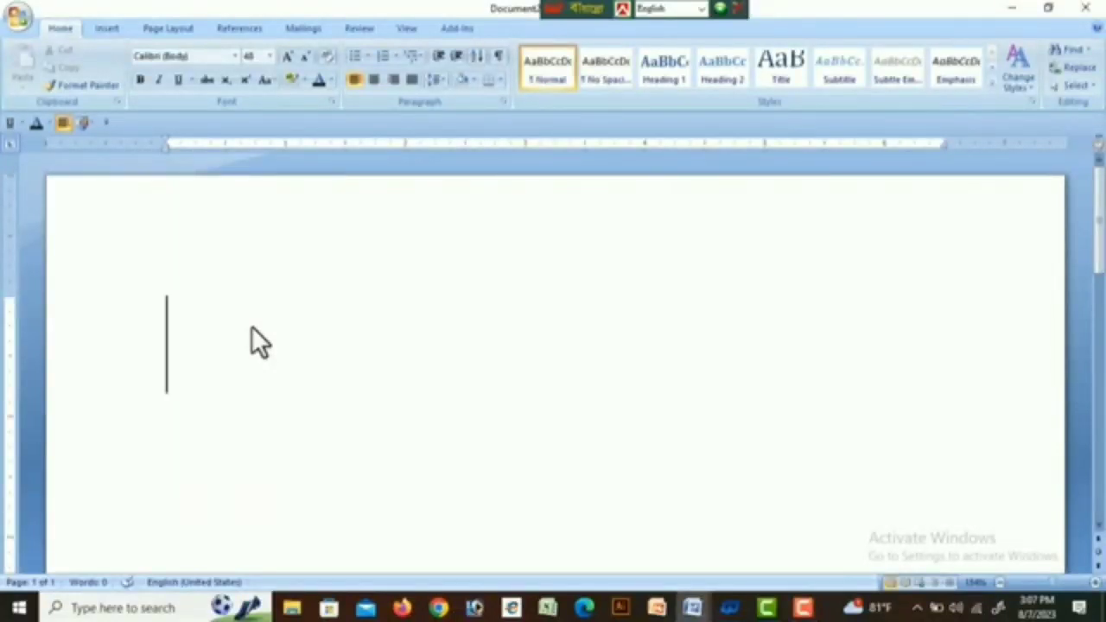
# Expand the placeholder 'fdfd' into the Arabic Bismillah and start a new line below it.
pyautogui.write('fd')
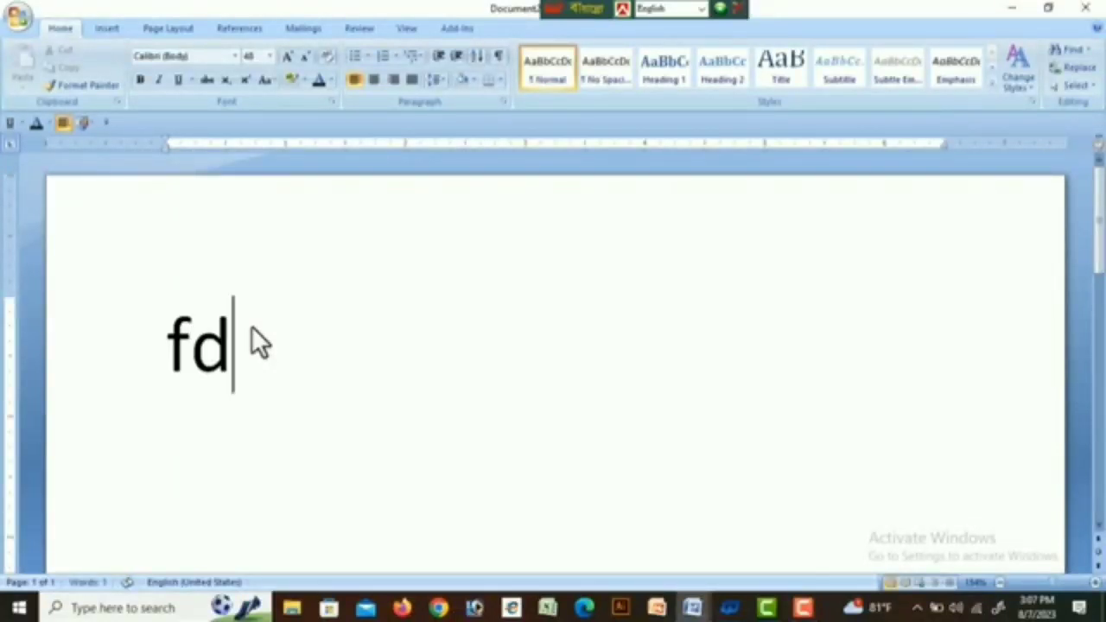
pyautogui.write('f')
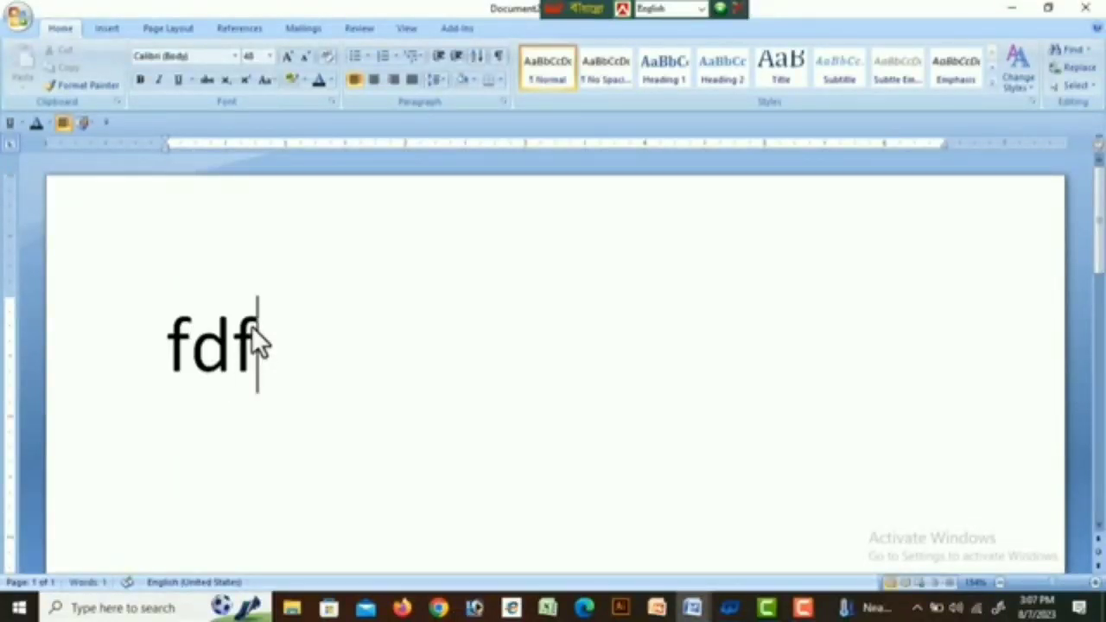
pyautogui.write('d')
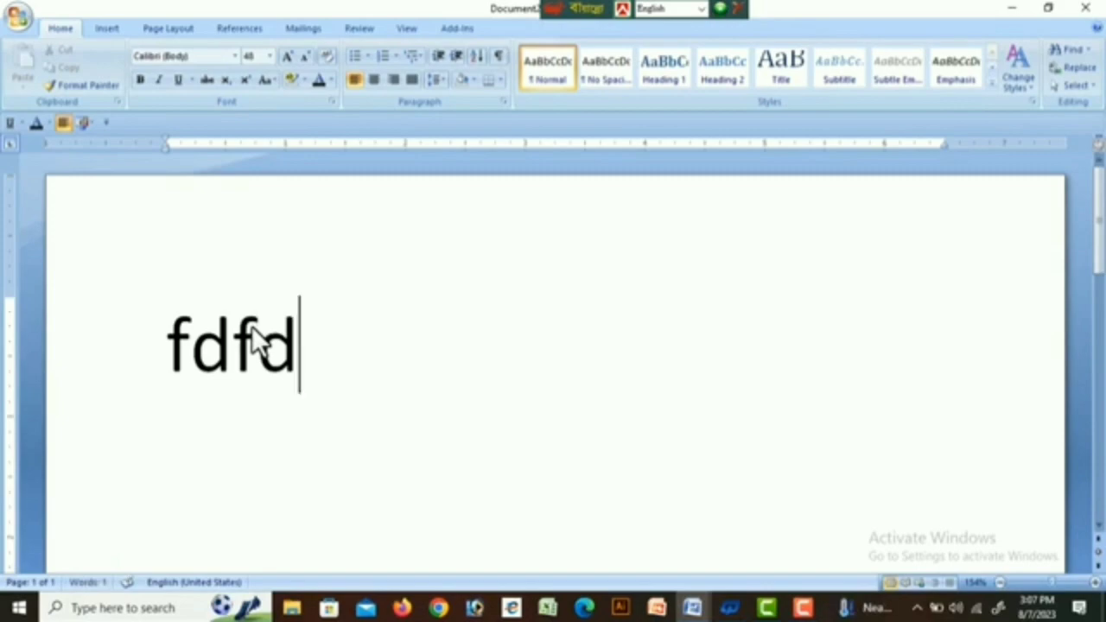
pyautogui.press('alt')
pyautogui.press('F3')
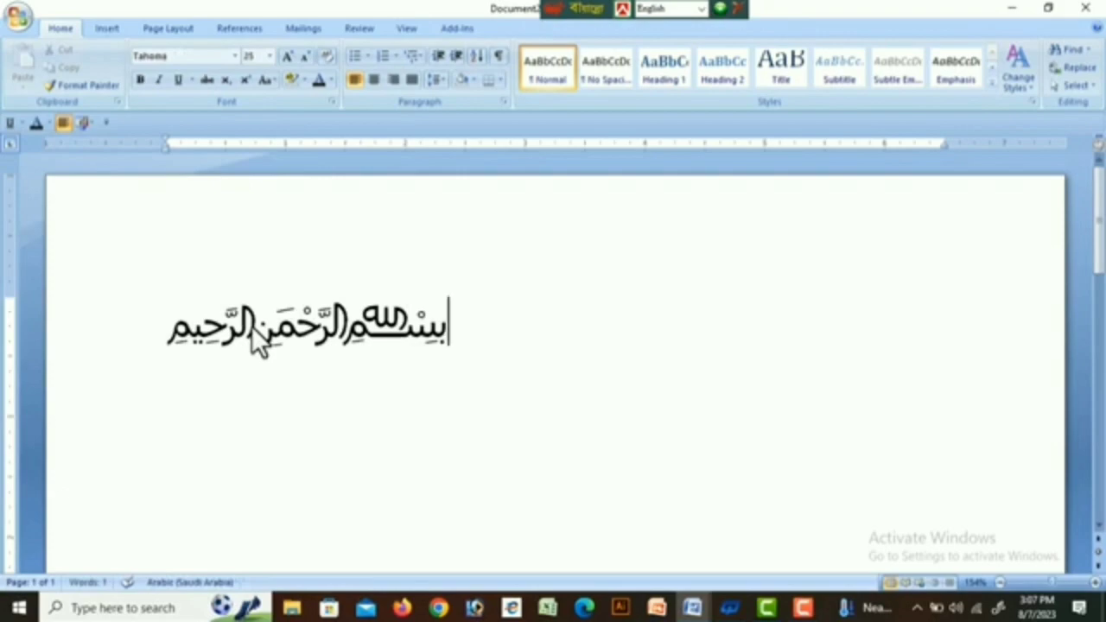
pyautogui.press('Return')
# Turn the placeholders 'fdf2' and 'fdf3' into the phrase الله اكبر, then start a new line.
pyautogui.write('f')
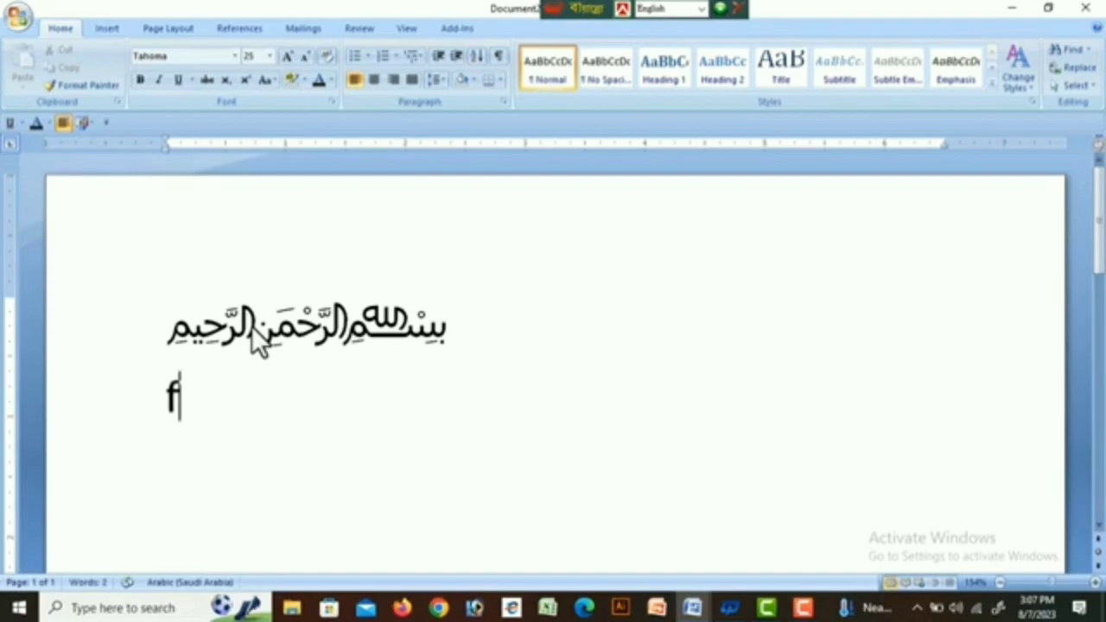
pyautogui.write('d')
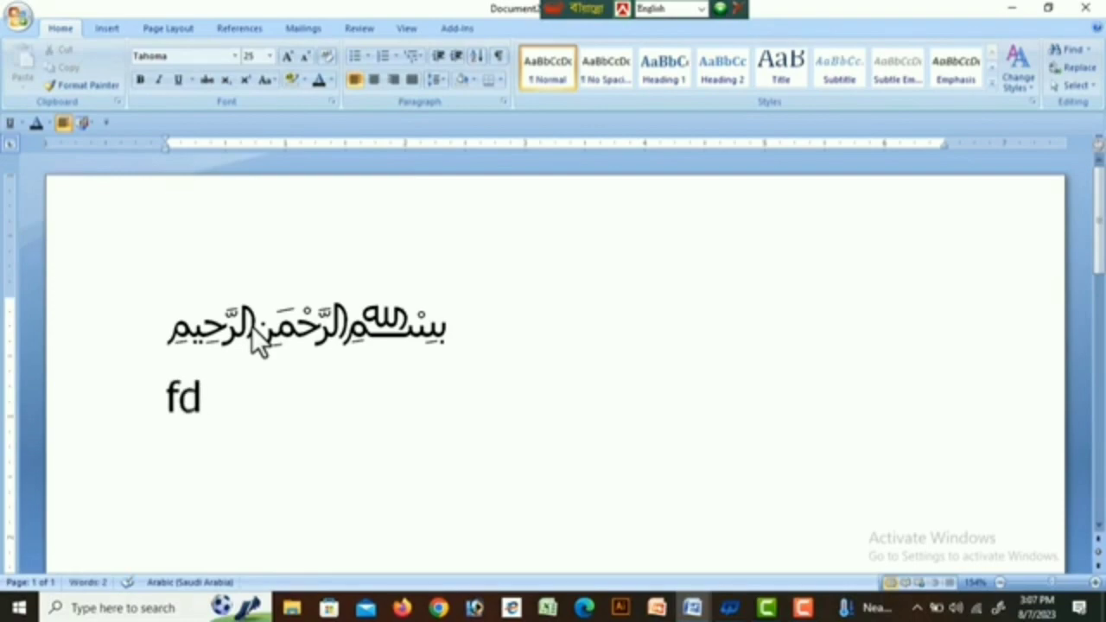
pyautogui.write('f')
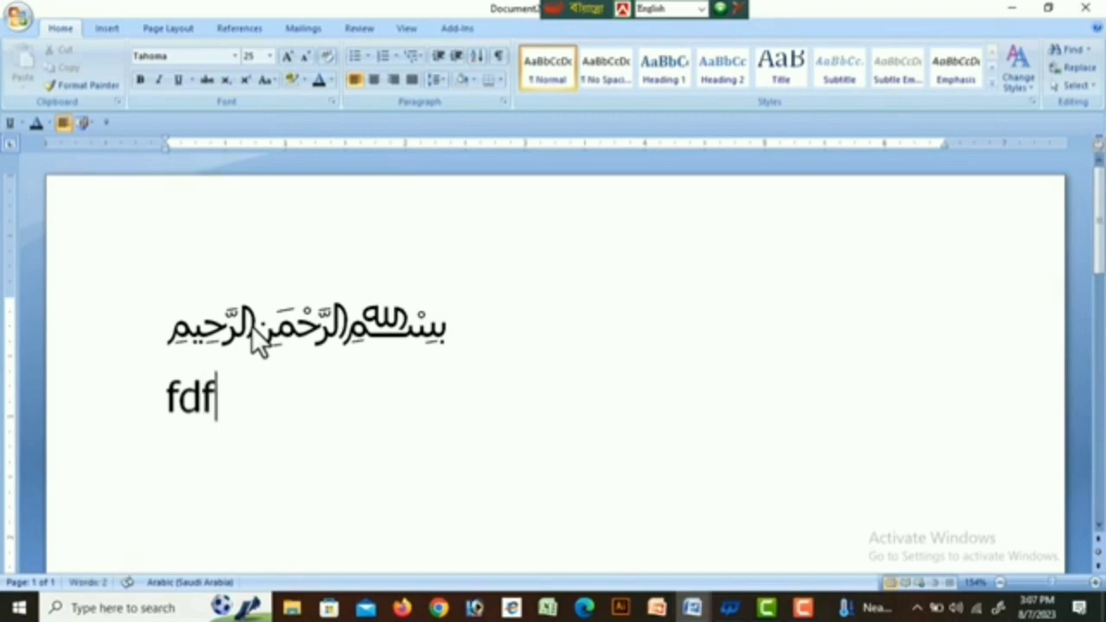
pyautogui.write('2')
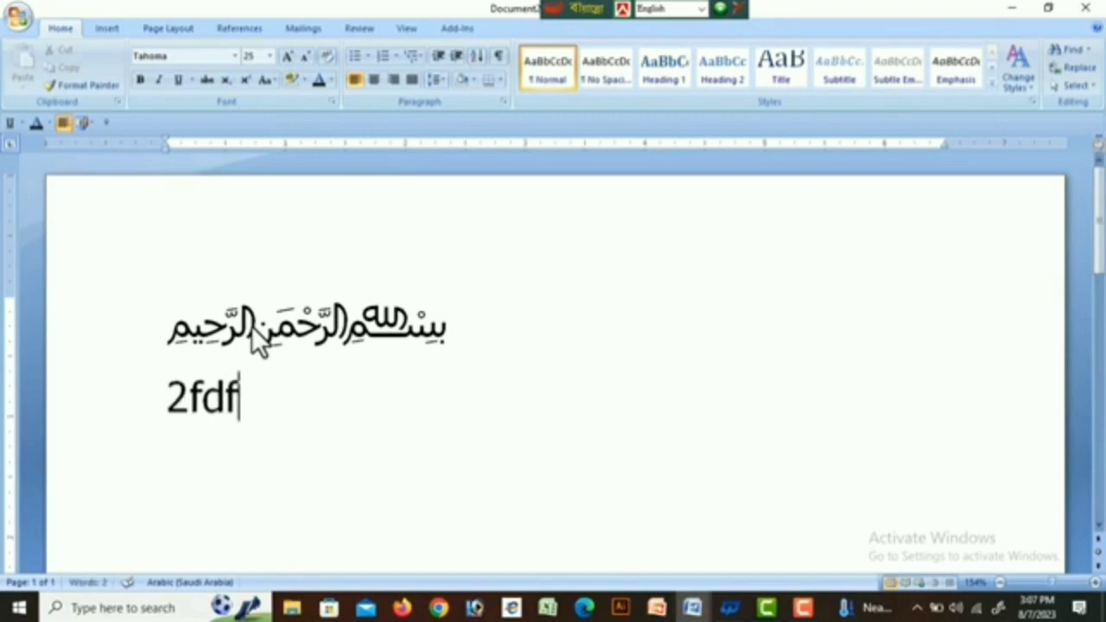
pyautogui.press('space')
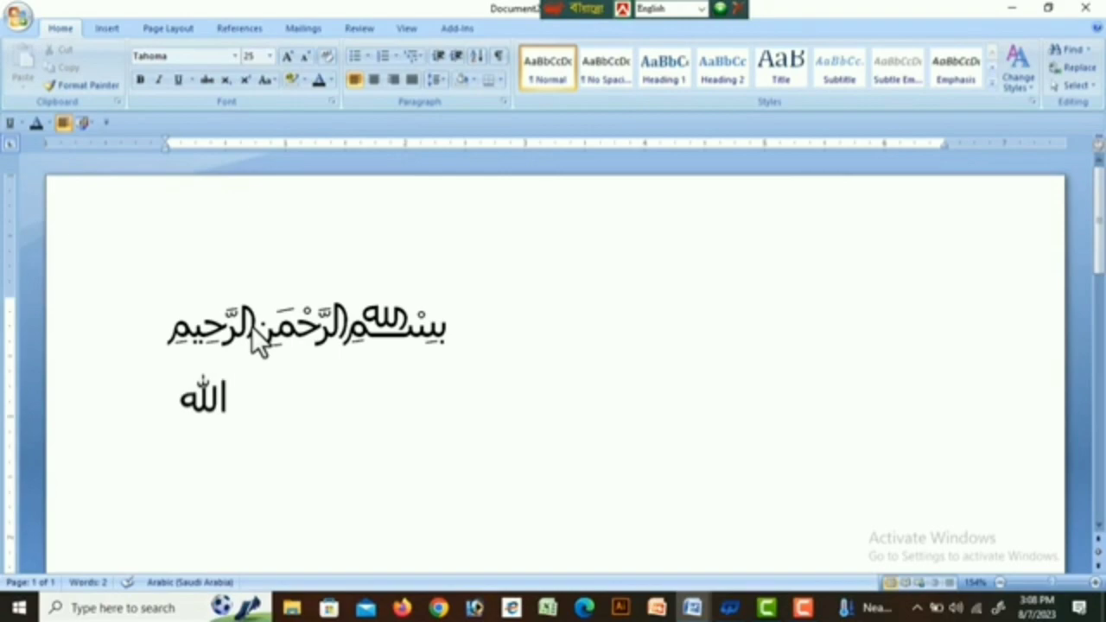
pyautogui.write(' f')
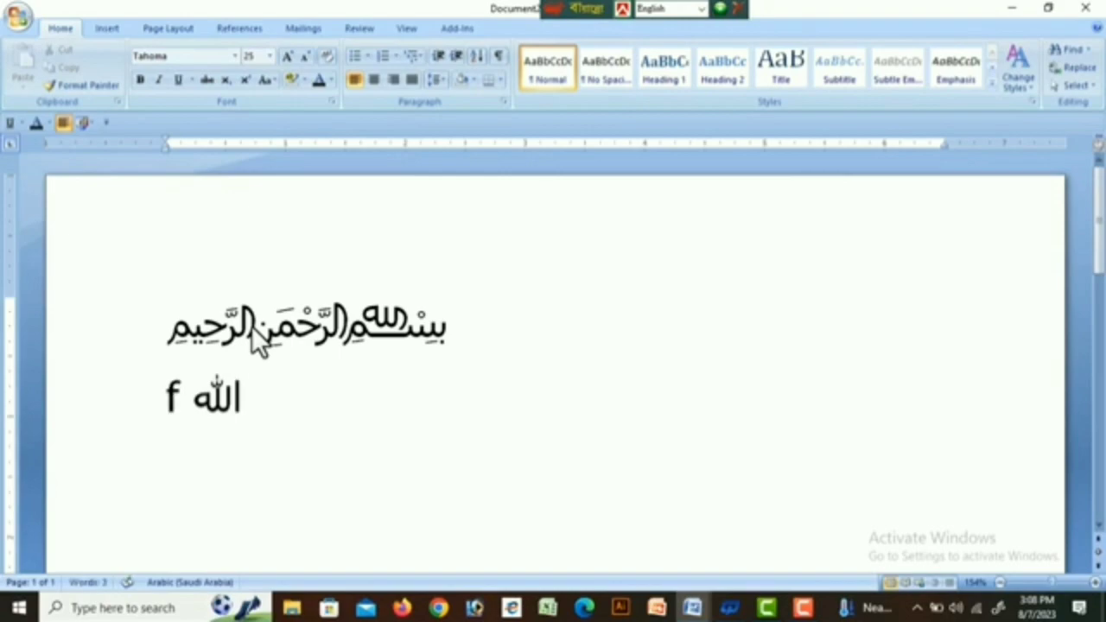
pyautogui.write('df')
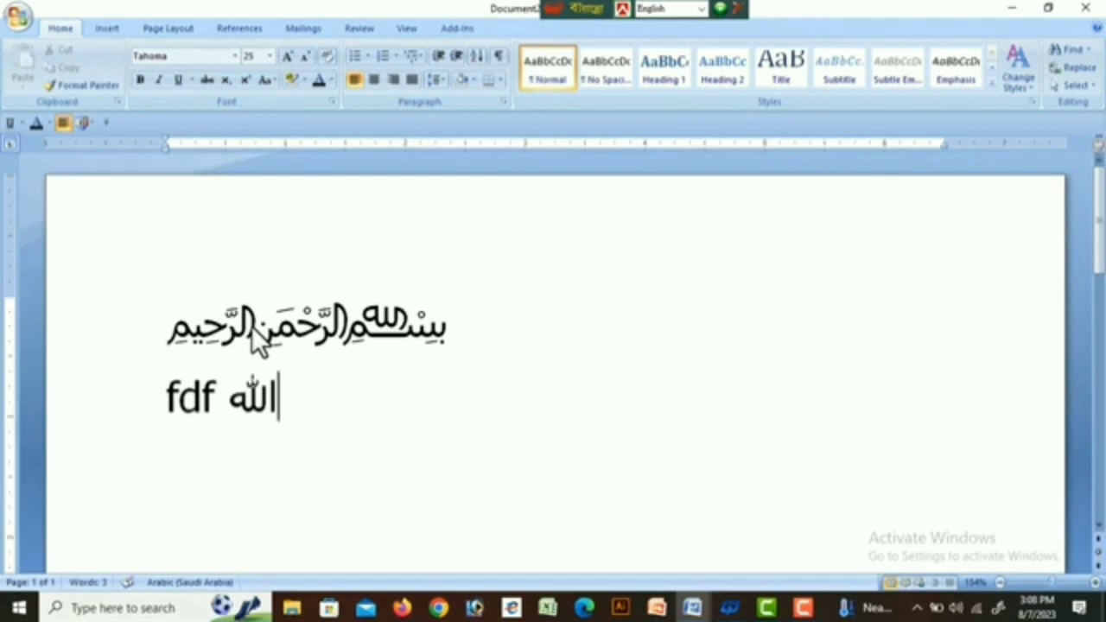
pyautogui.write('3')
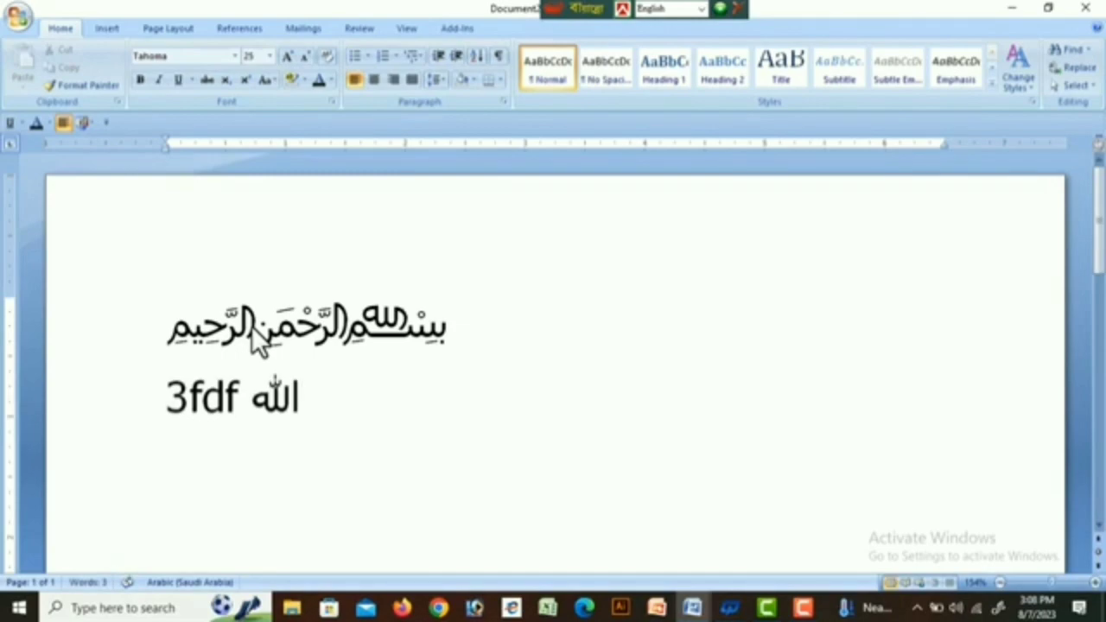
pyautogui.hotkey('ctrl', 'z')
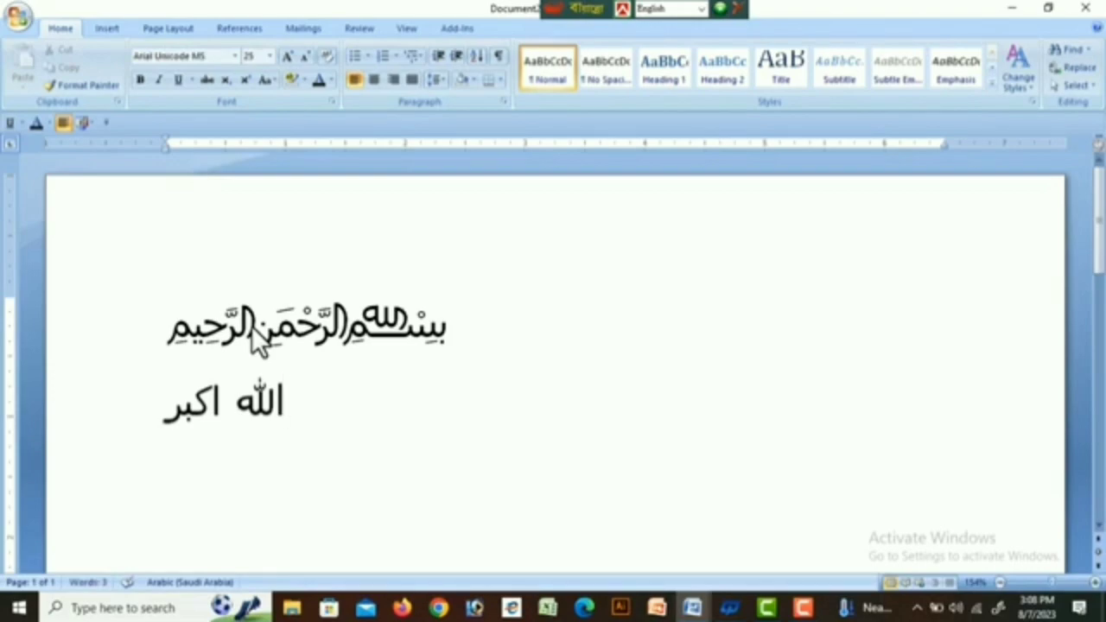
pyautogui.press('Return')
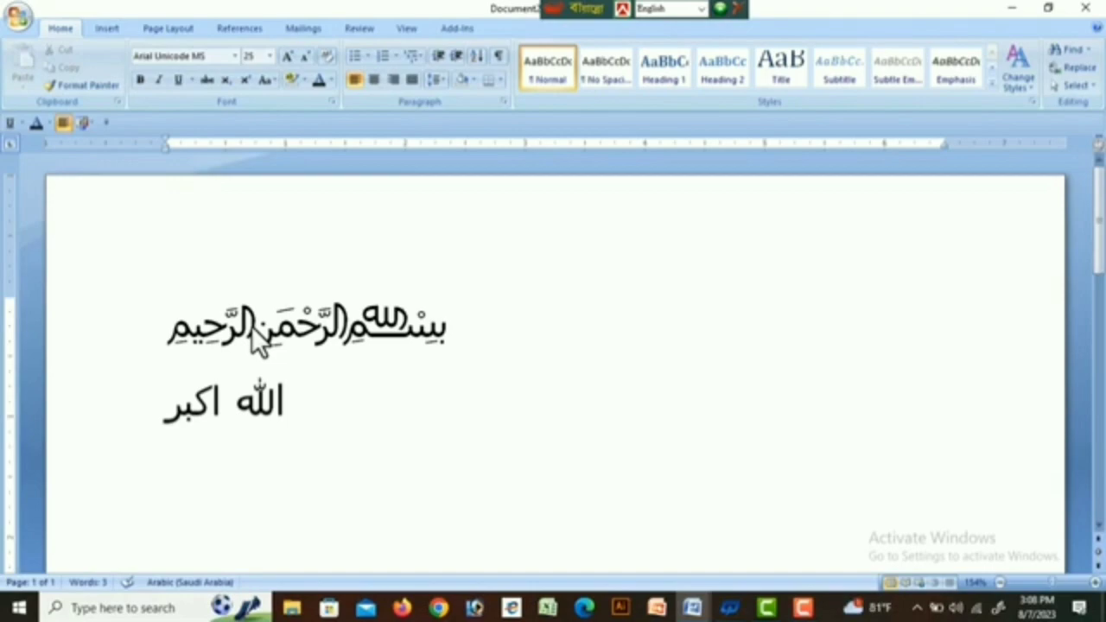
# Insert a skull-and-crossbones (2620) and a white chess knight (2658) on separate lines.
pyautogui.write('26')
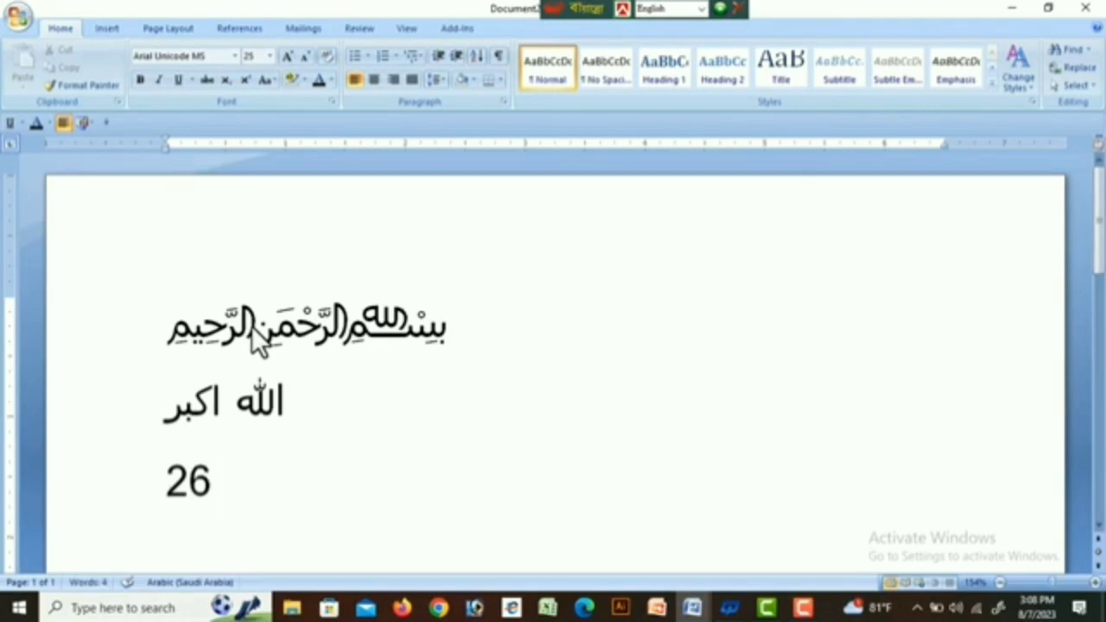
pyautogui.write('20')
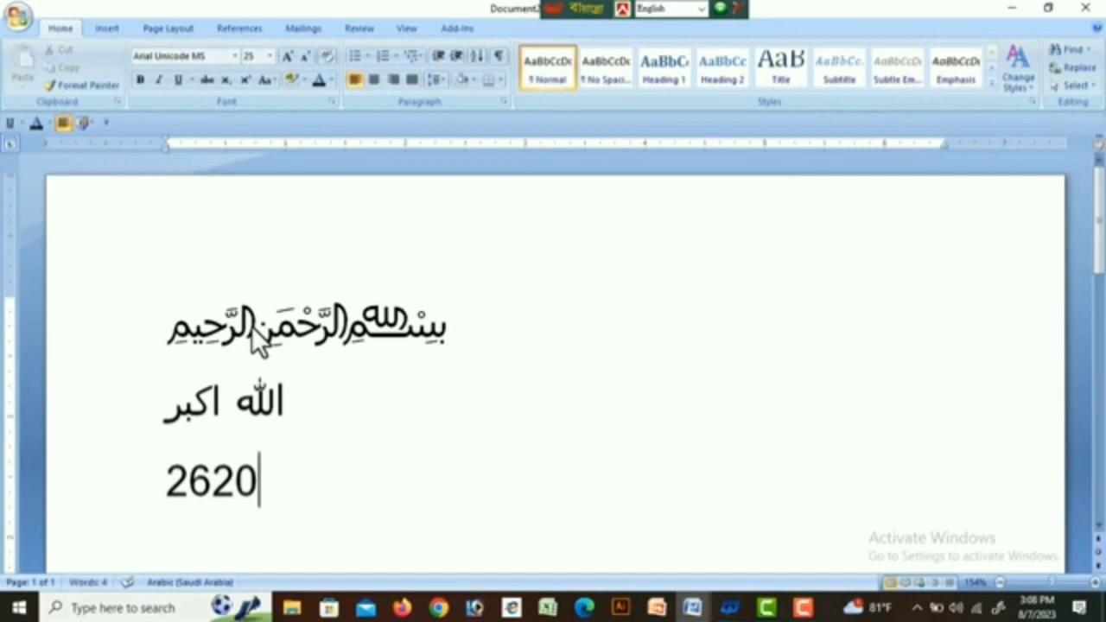
pyautogui.hotkey('alt', 'x')
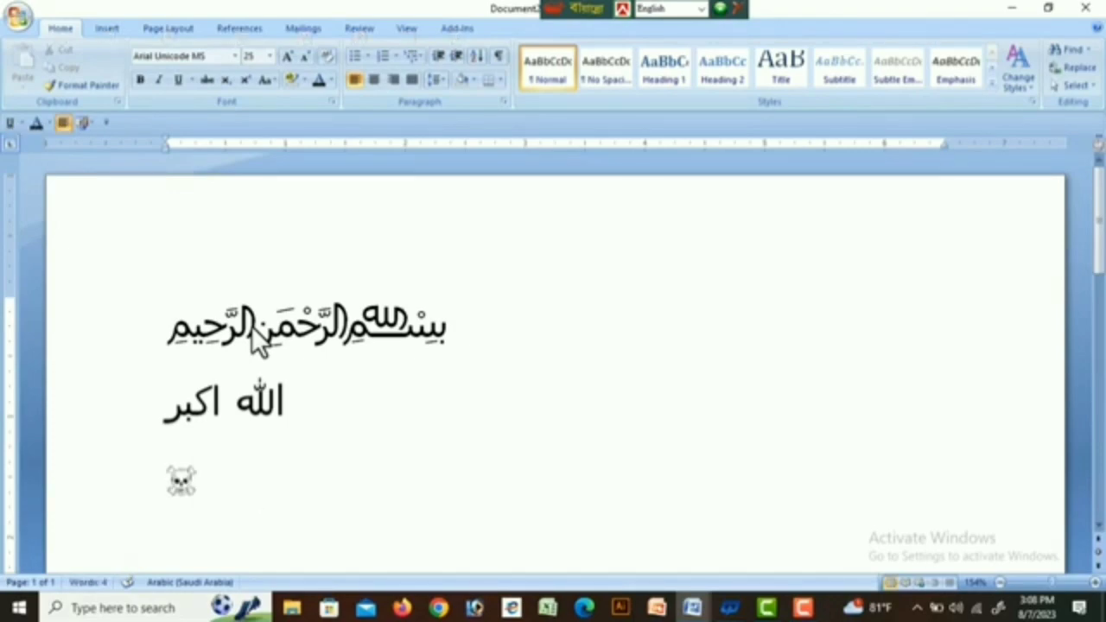
pyautogui.press('Return')
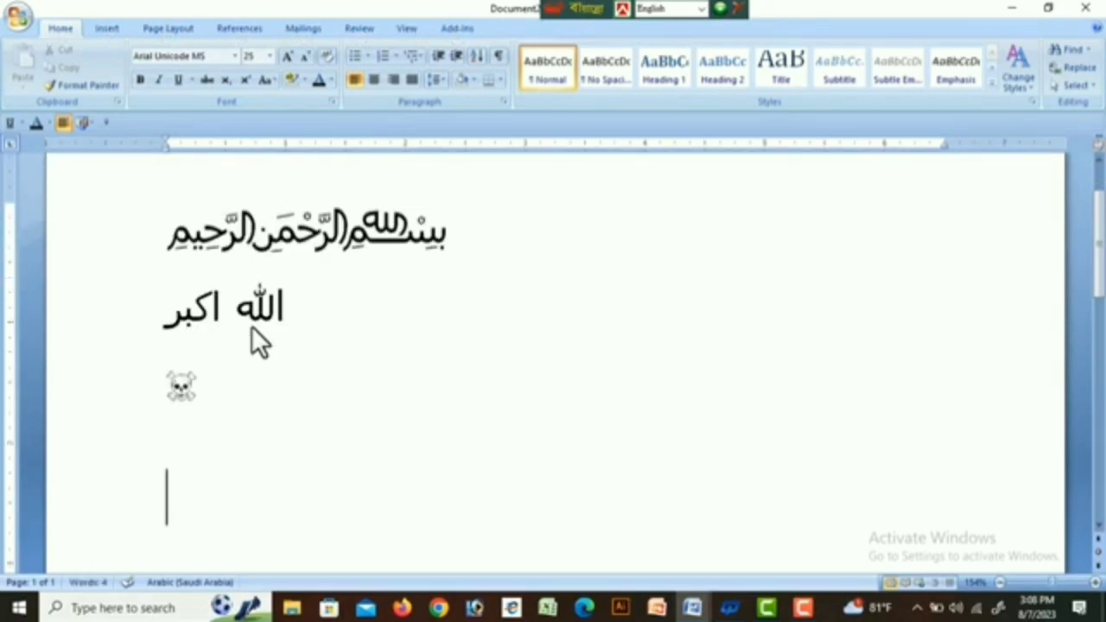
pyautogui.write('26')
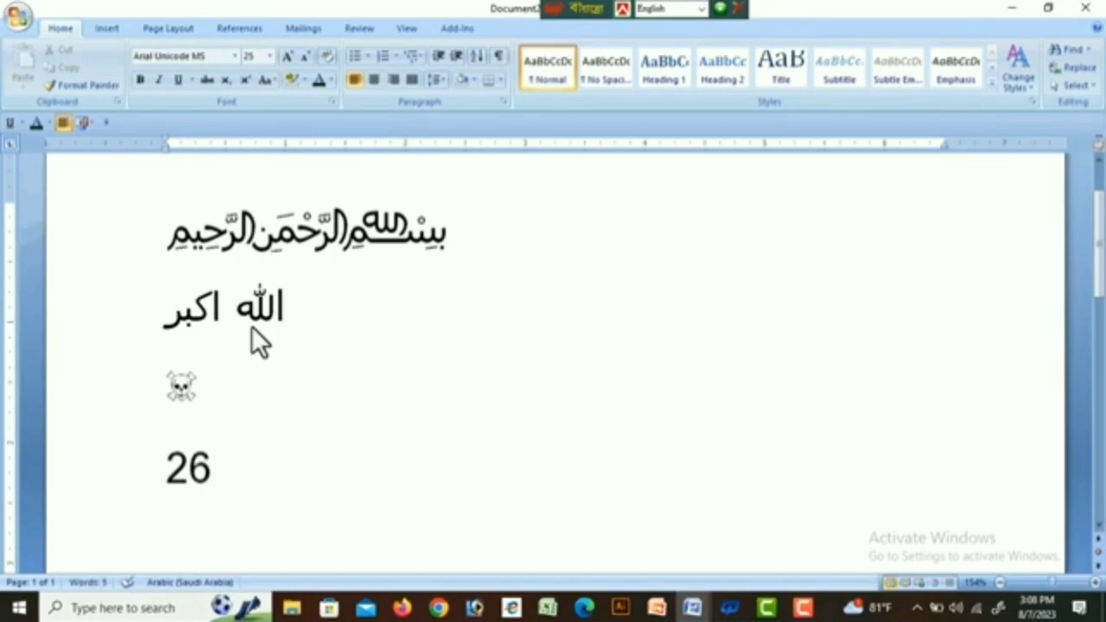
pyautogui.write('58')
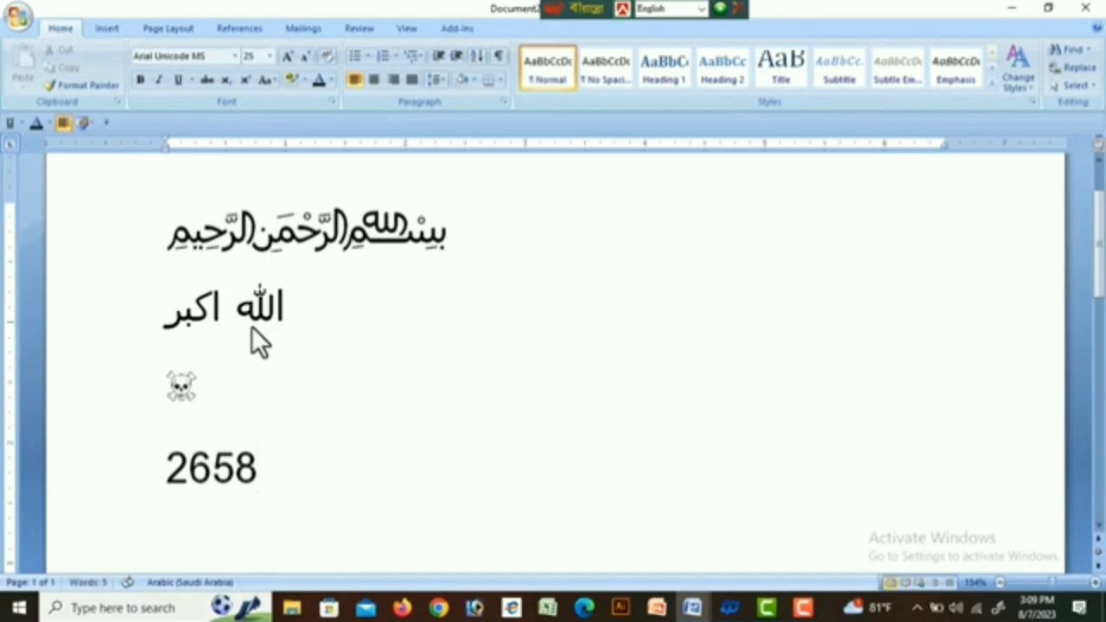
pyautogui.hotkey('alt', 'x')
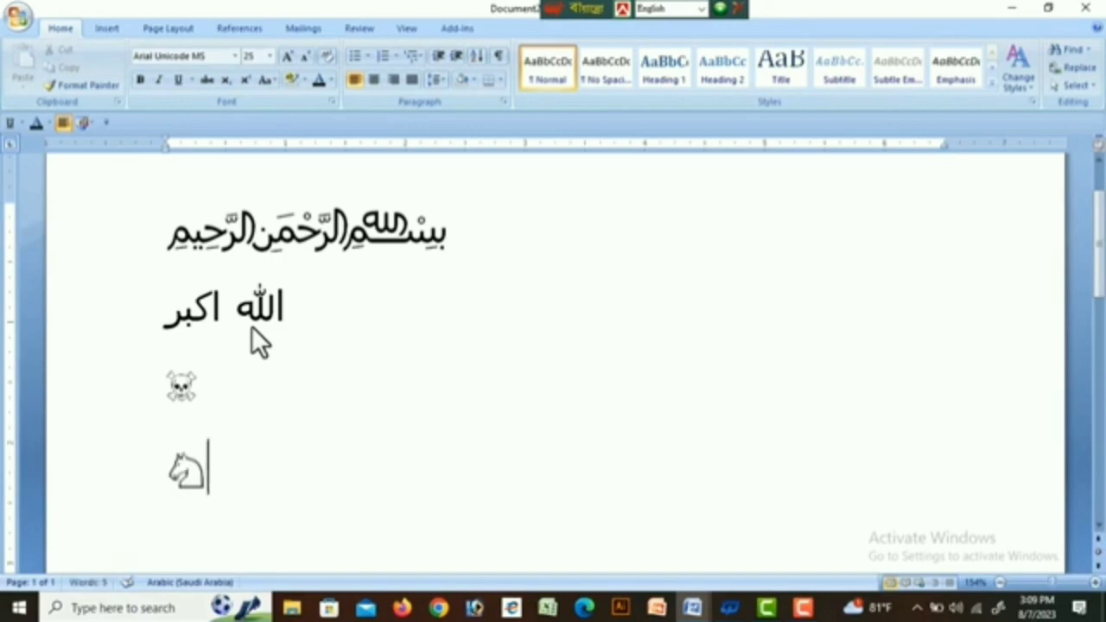
pyautogui.press('Return')
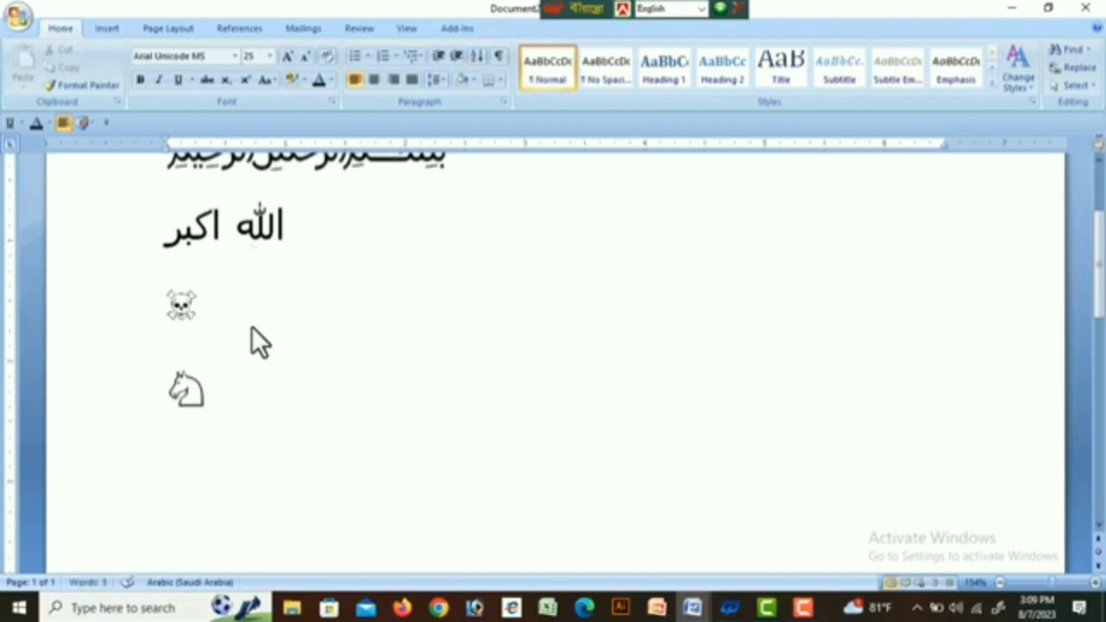
# Insert an umbrella (2602) and a star (272d) symbol on separate lines.
pyautogui.write('26')
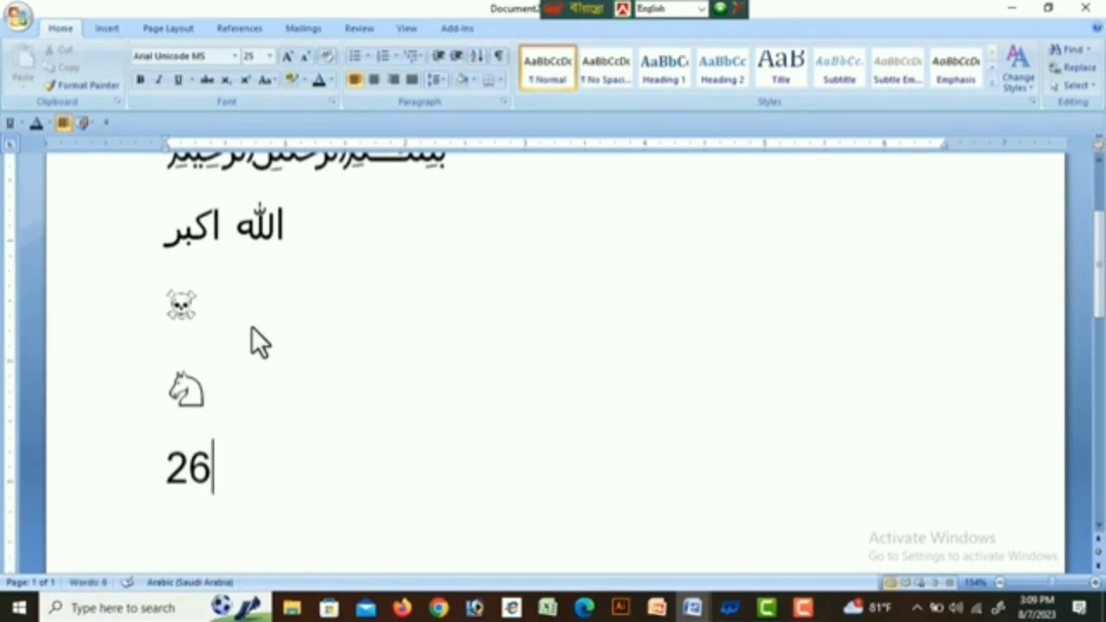
pyautogui.write('02')
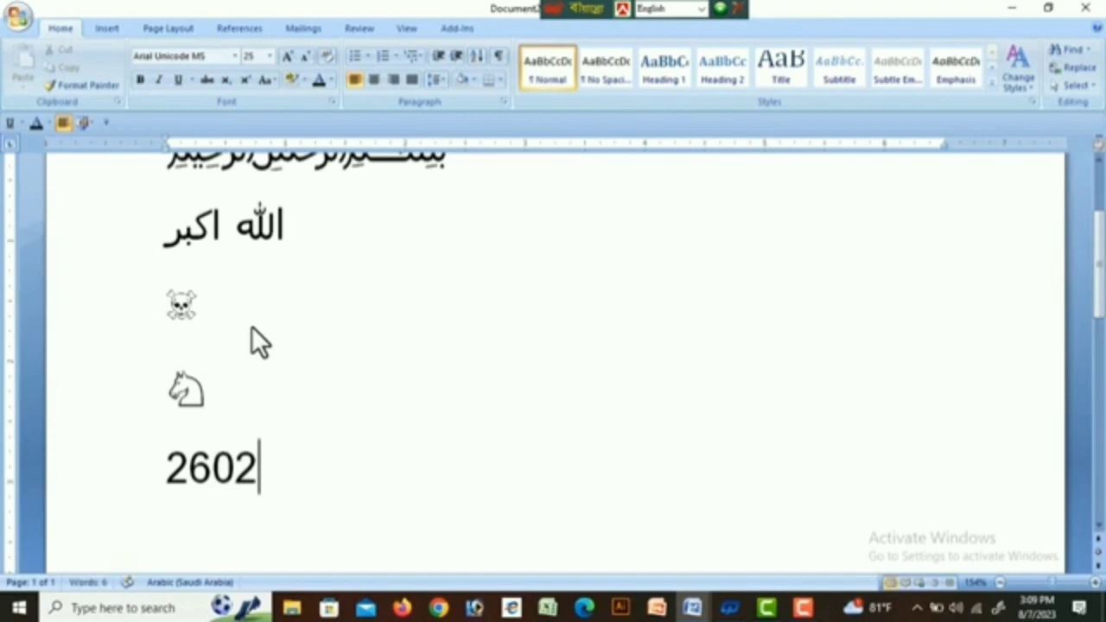
pyautogui.hotkey('alt', 'x')
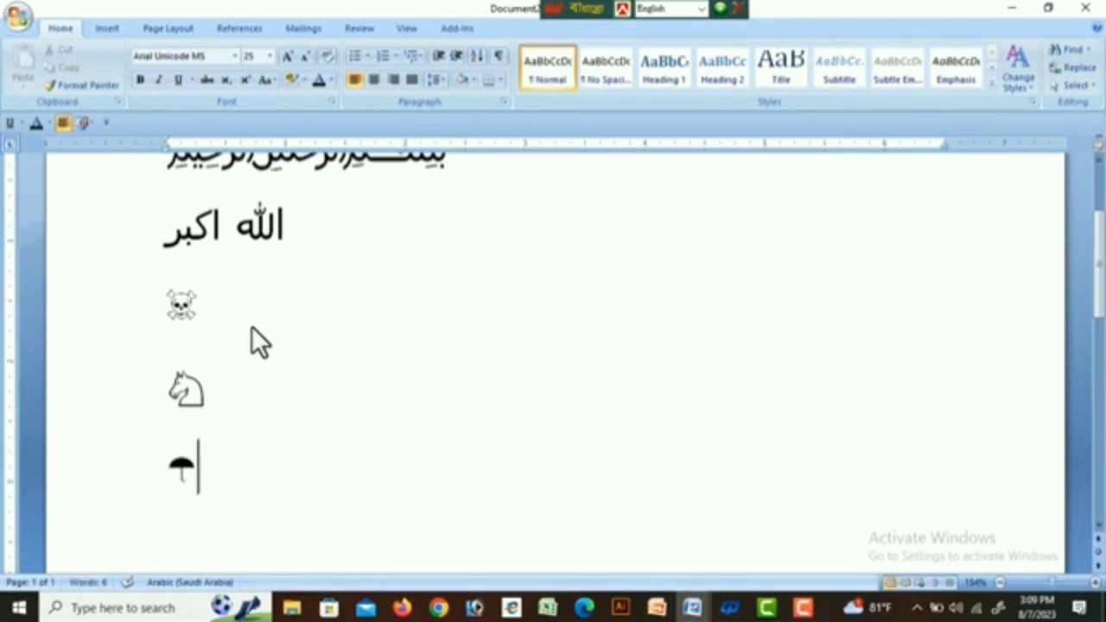
pyautogui.press('Return')
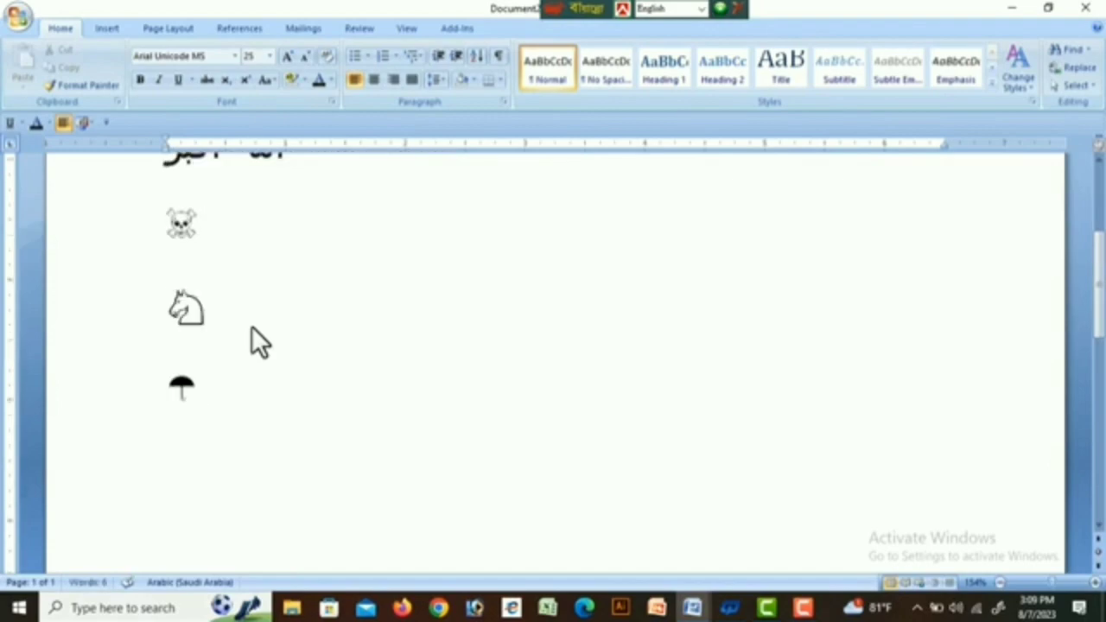
pyautogui.write('27')
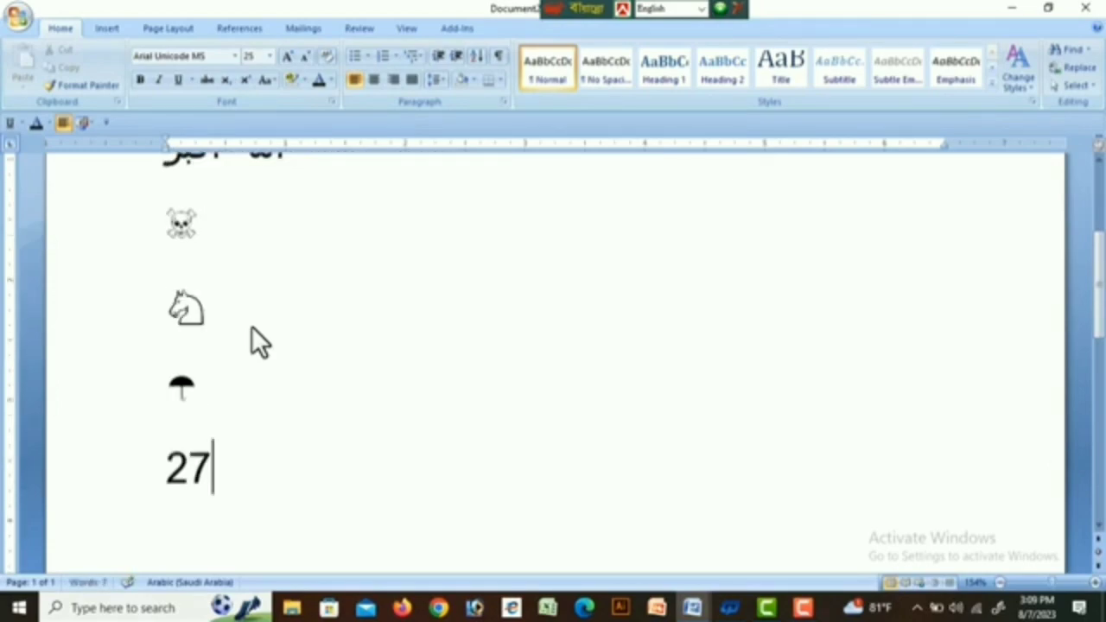
pyautogui.write('2')
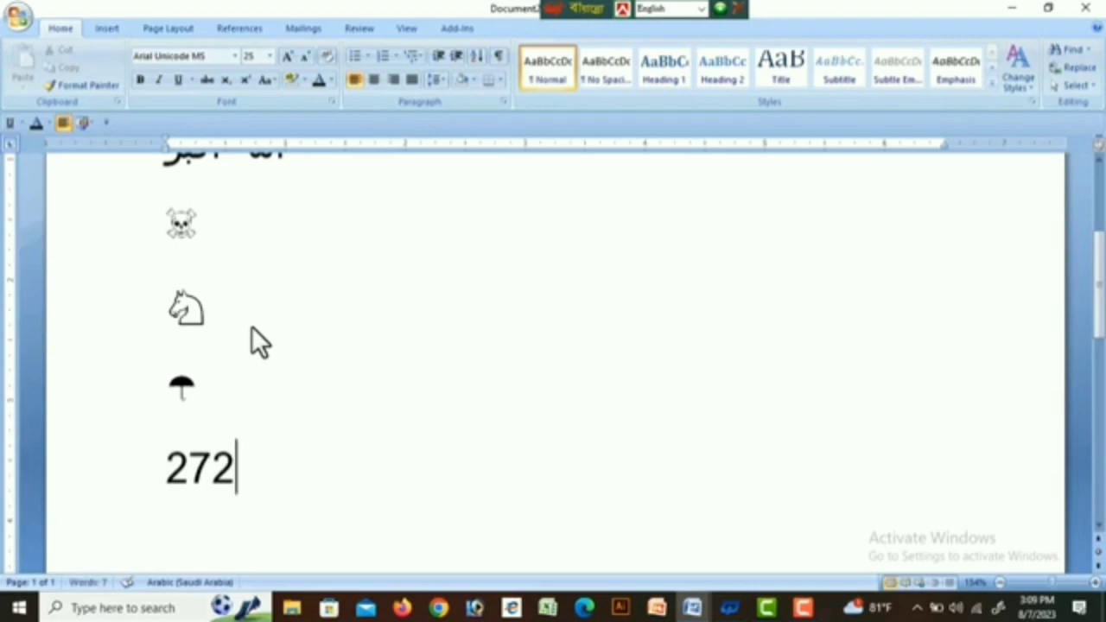
pyautogui.write('d')
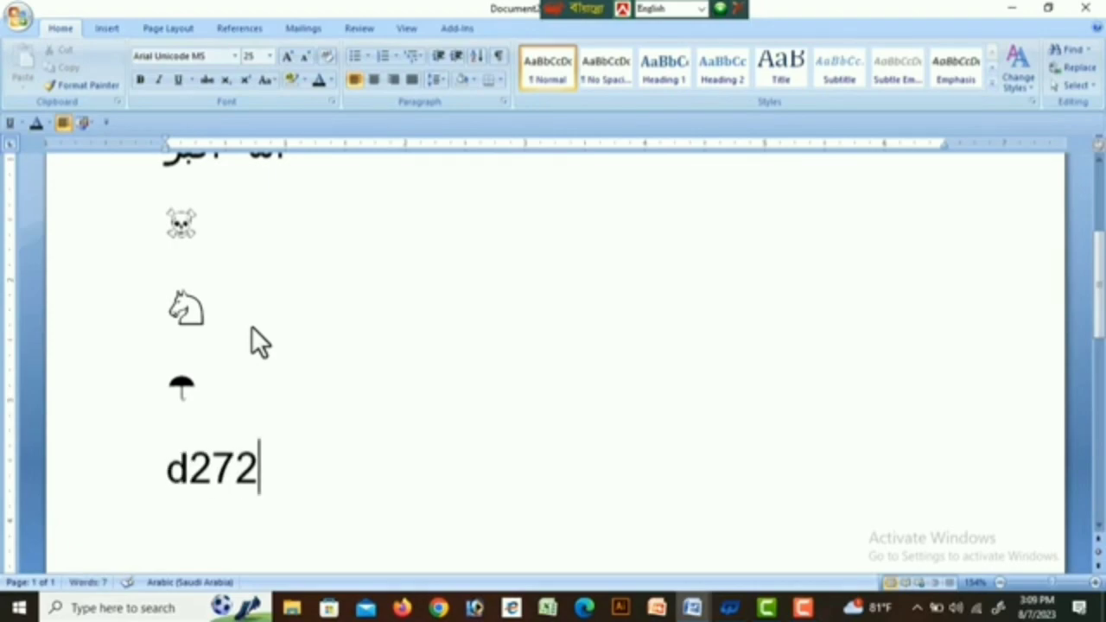
pyautogui.hotkey('alt', 'x')
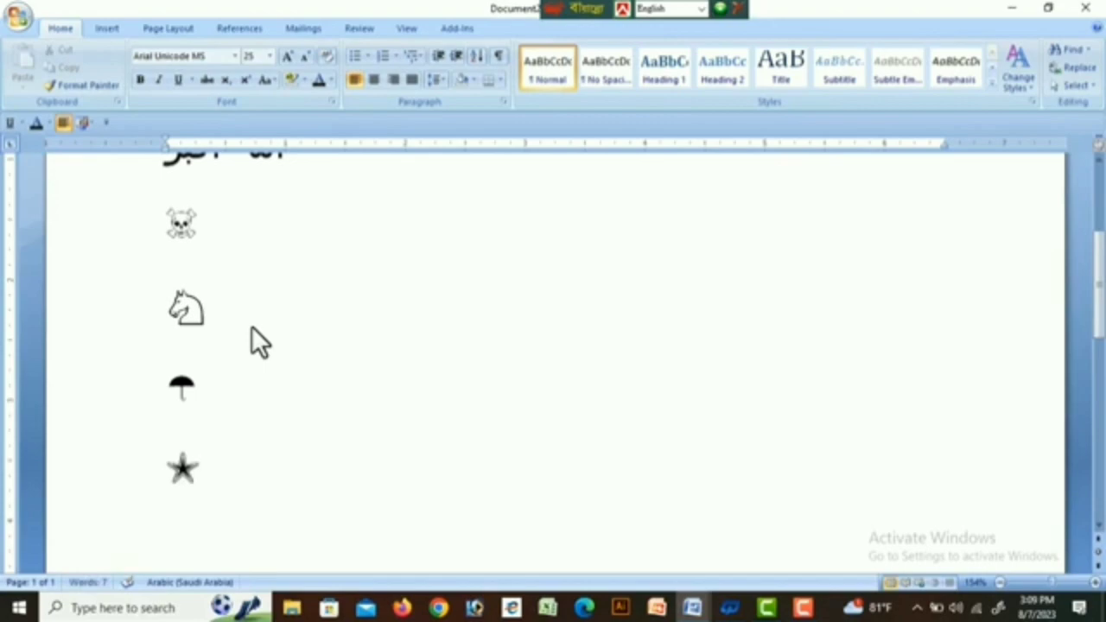
# Enlarge the font size to 48 and start a new line below the star.
pyautogui.click(287, 53)
pyautogui.click(287, 54)
pyautogui.click(287, 53)
pyautogui.click(286, 54)
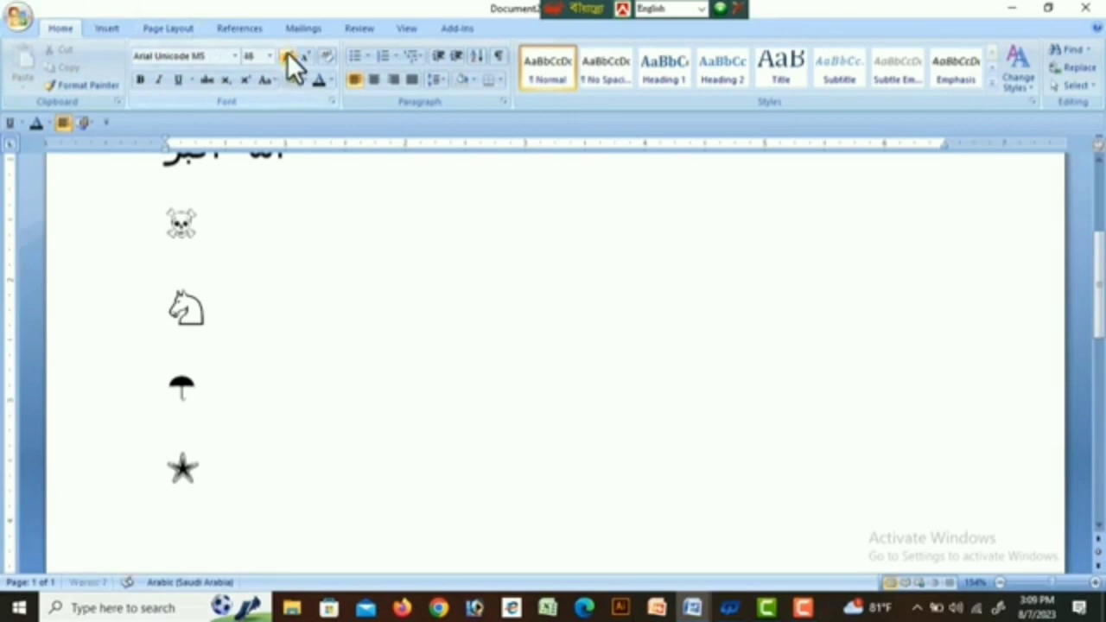
pyautogui.press('Return')
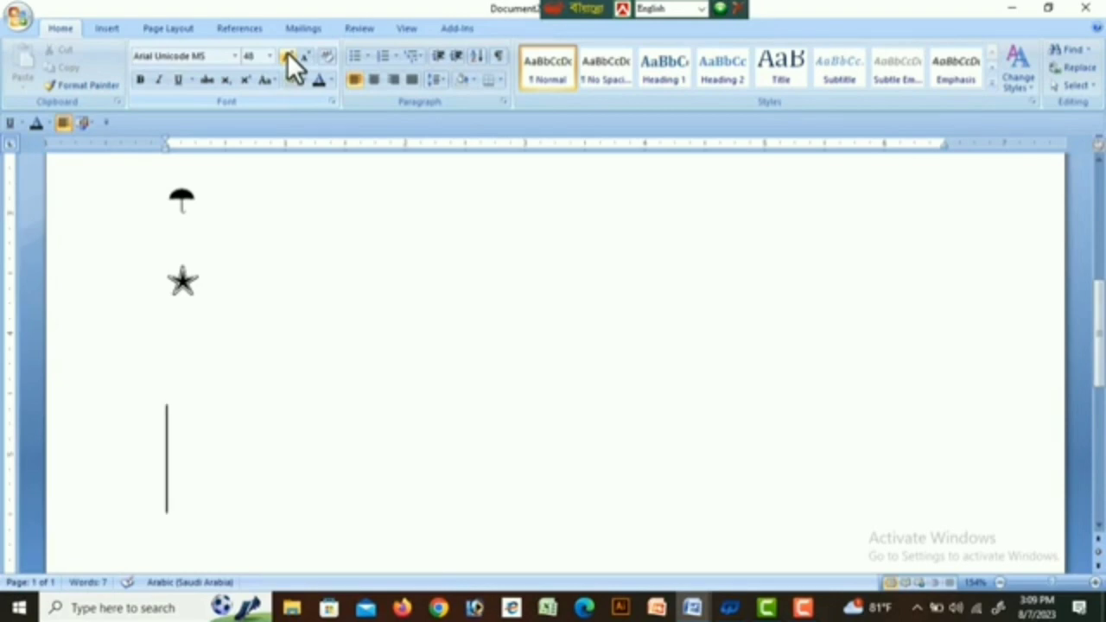
# Convert codes 270f, 270d and 2709 into pencil, writing-hand and envelope symbols, then start a new line.
pyautogui.write('27')
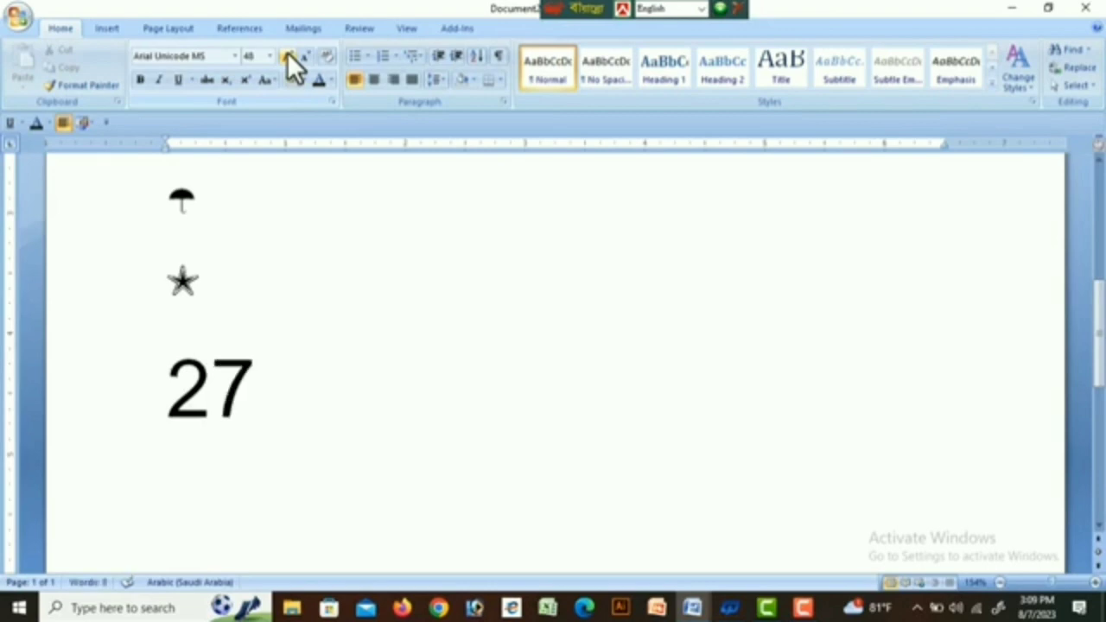
pyautogui.write('0')
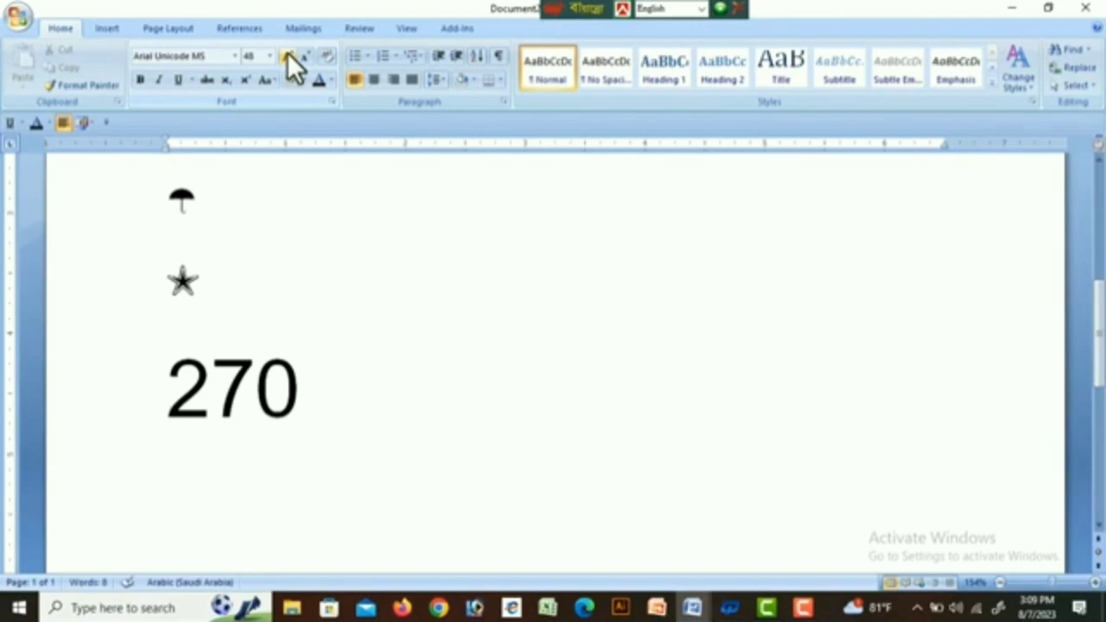
pyautogui.write('f')
pyautogui.hotkey('alt', 'x')
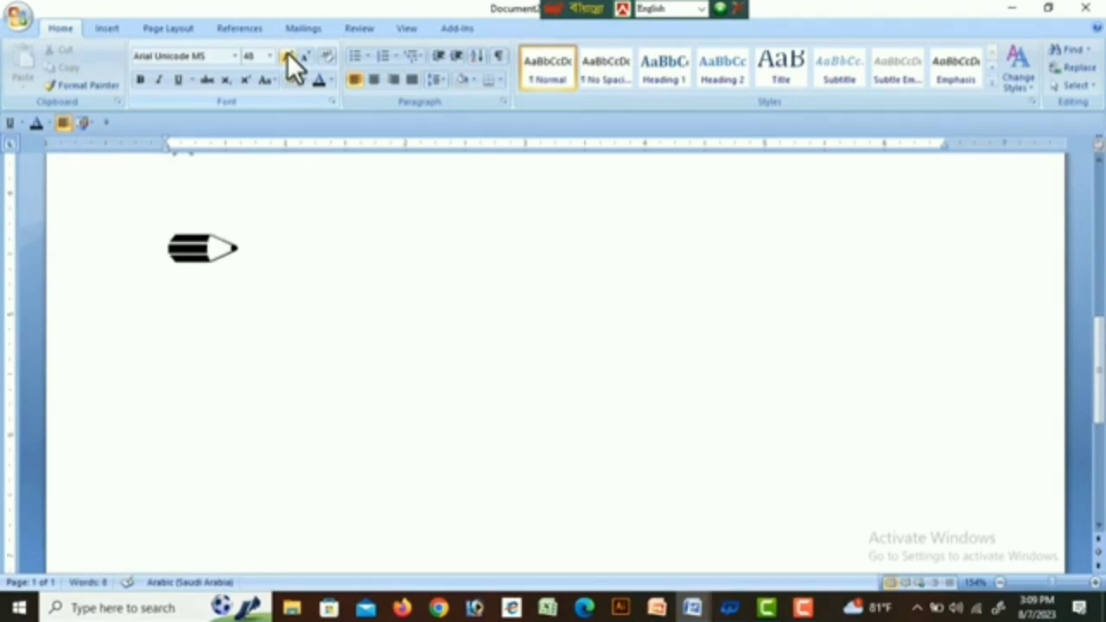
pyautogui.write('27')
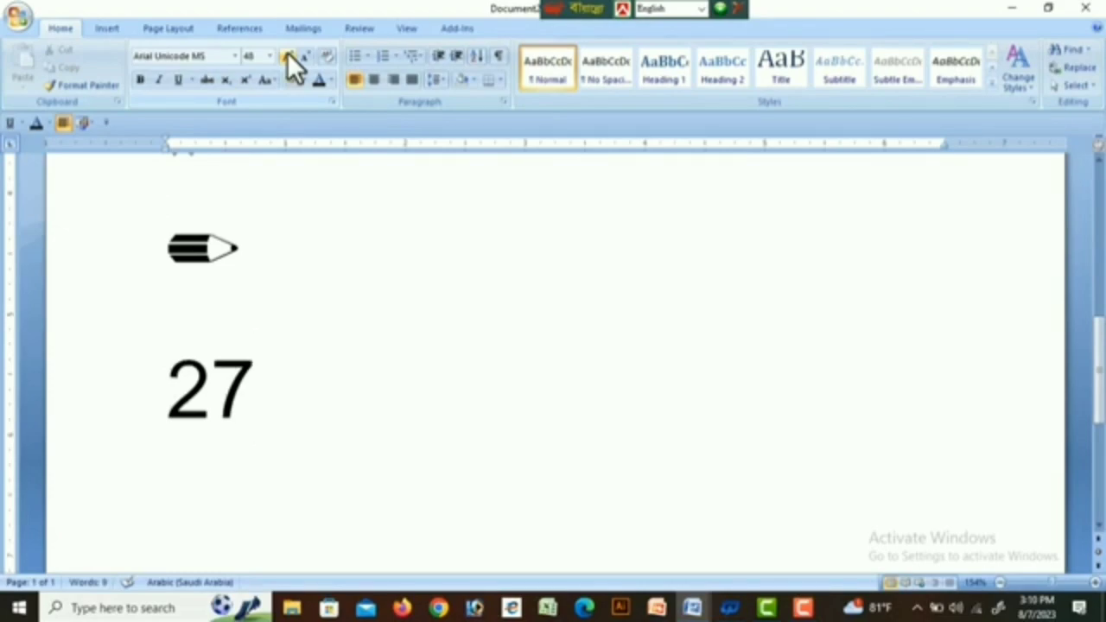
pyautogui.write('d270')
pyautogui.write('d')
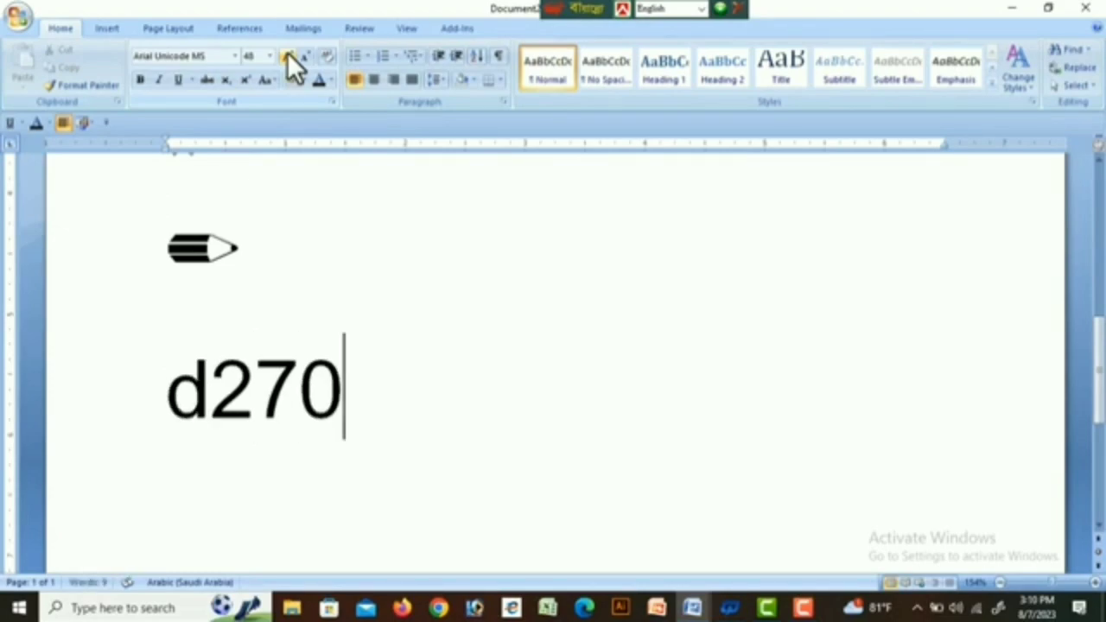
pyautogui.hotkey('alt', 'x')
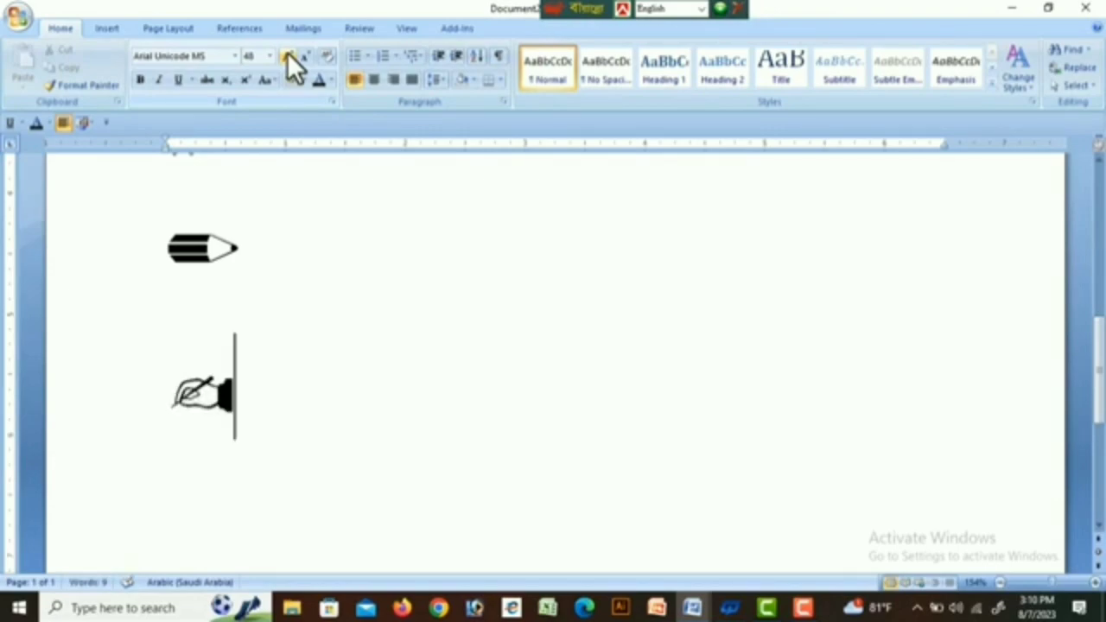
pyautogui.write('270')
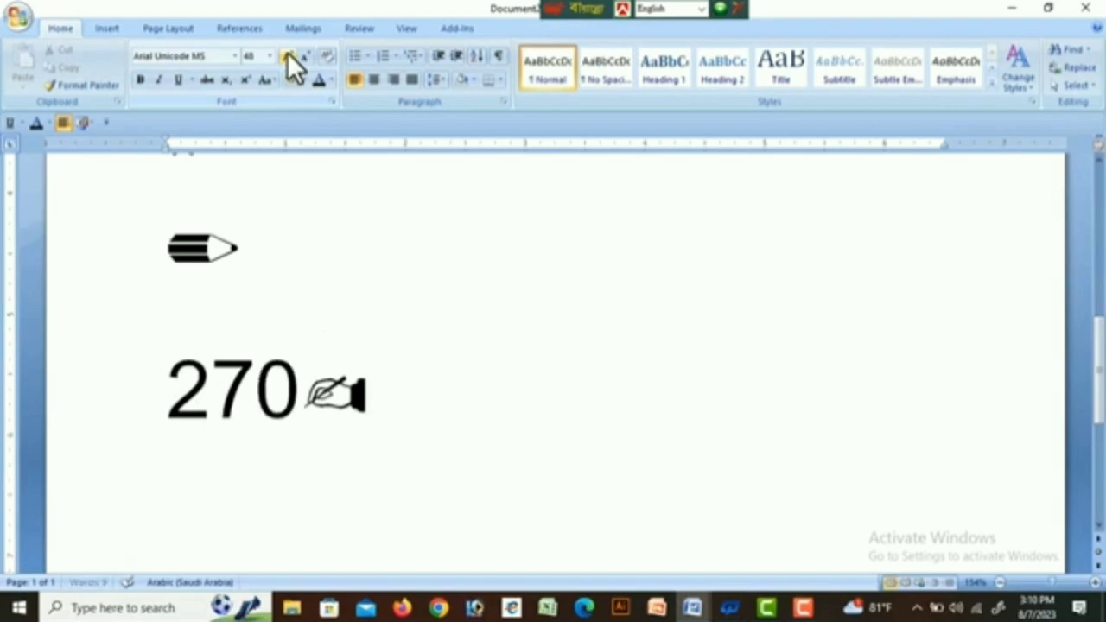
pyautogui.write('9')
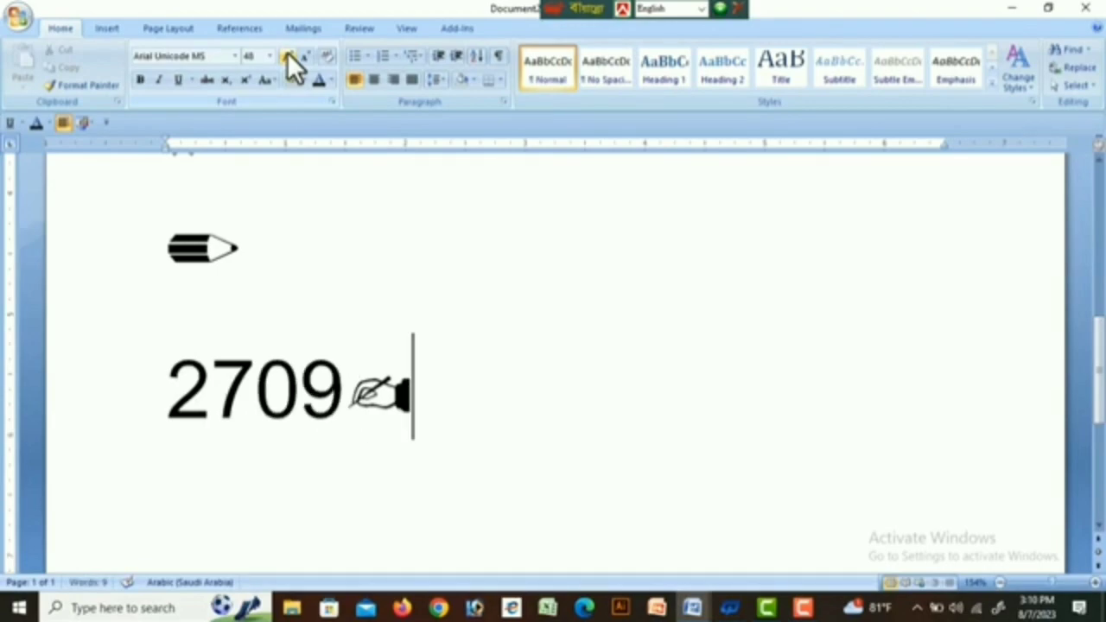
pyautogui.hotkey('alt', 'x')
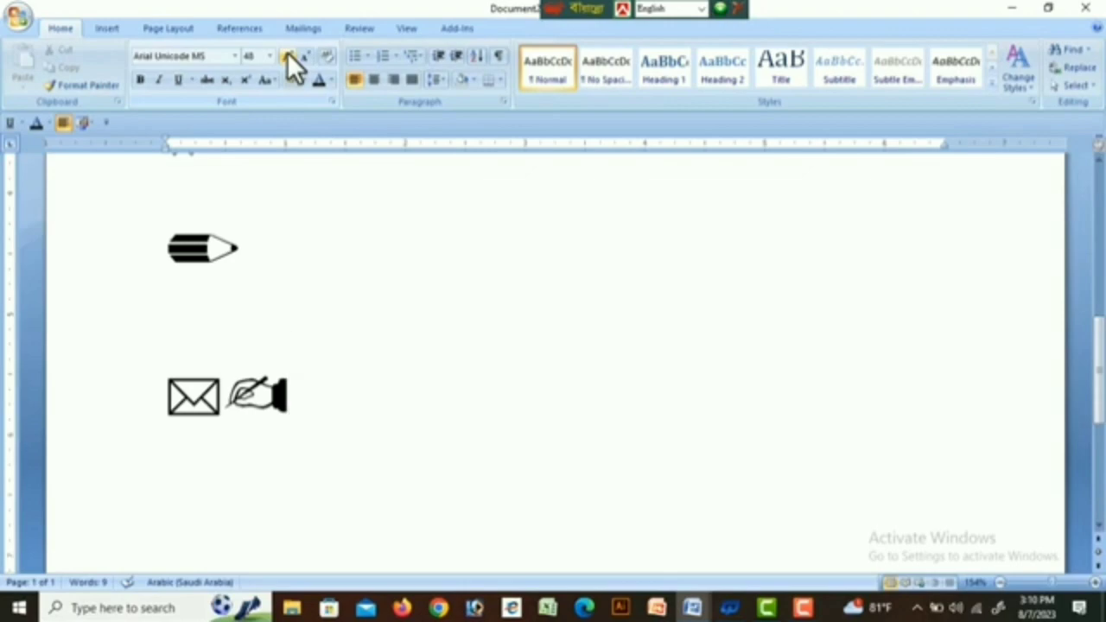
pyautogui.press('Return')
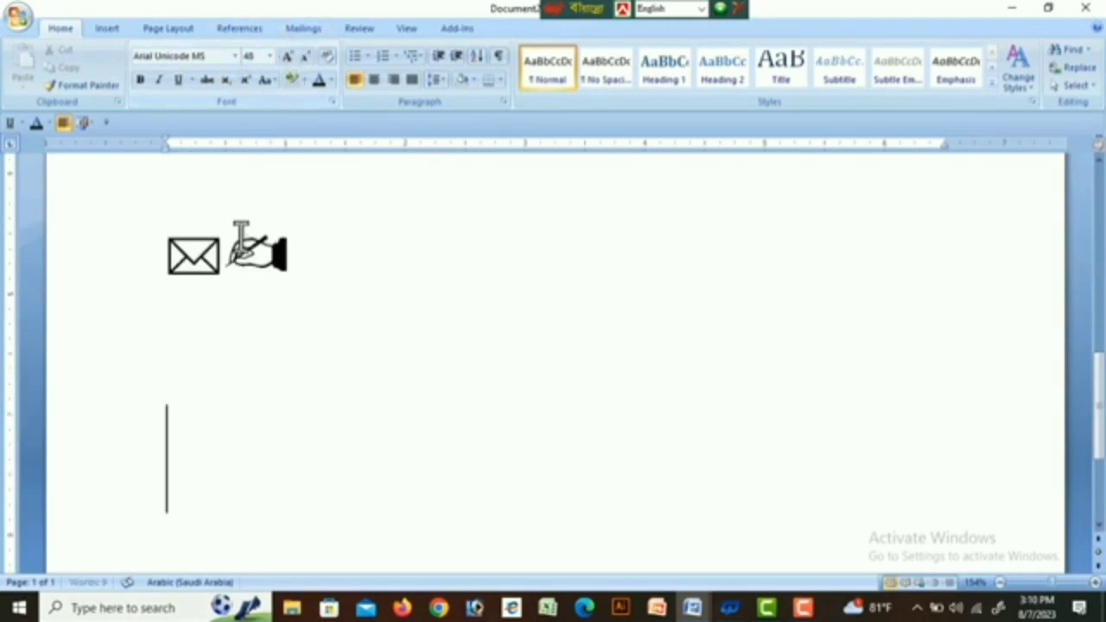
# Move the envelope onto its own line below the writing hand.
pyautogui.click(233, 261)
pyautogui.press('Return')
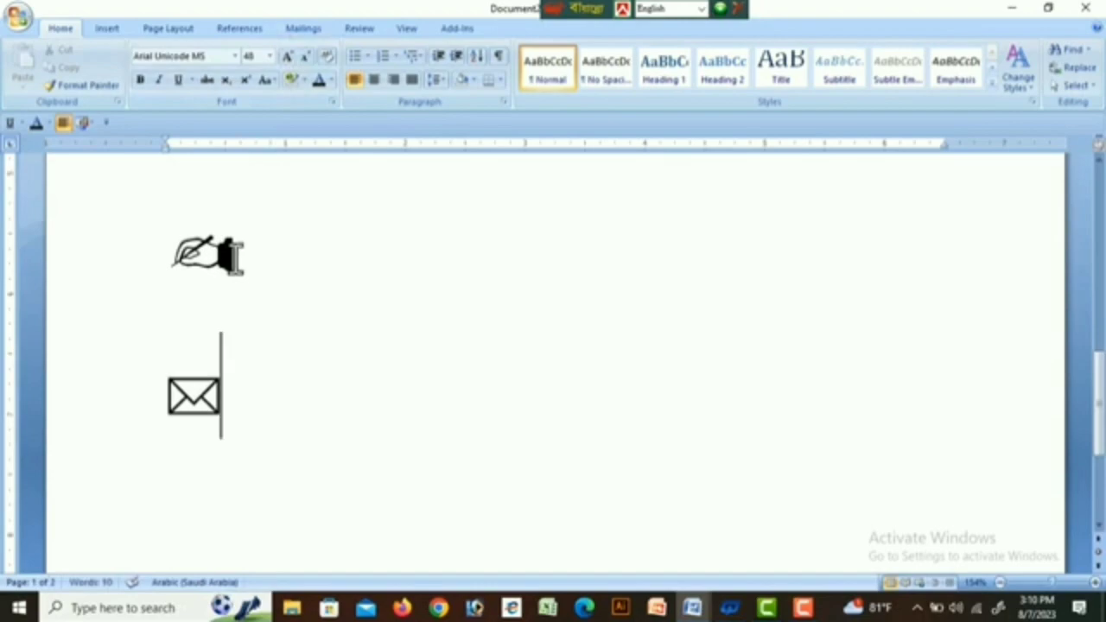
pyautogui.press('Return')
pyautogui.press('BackSpace')
pyautogui.click(141, 419)
pyautogui.click(183, 427)
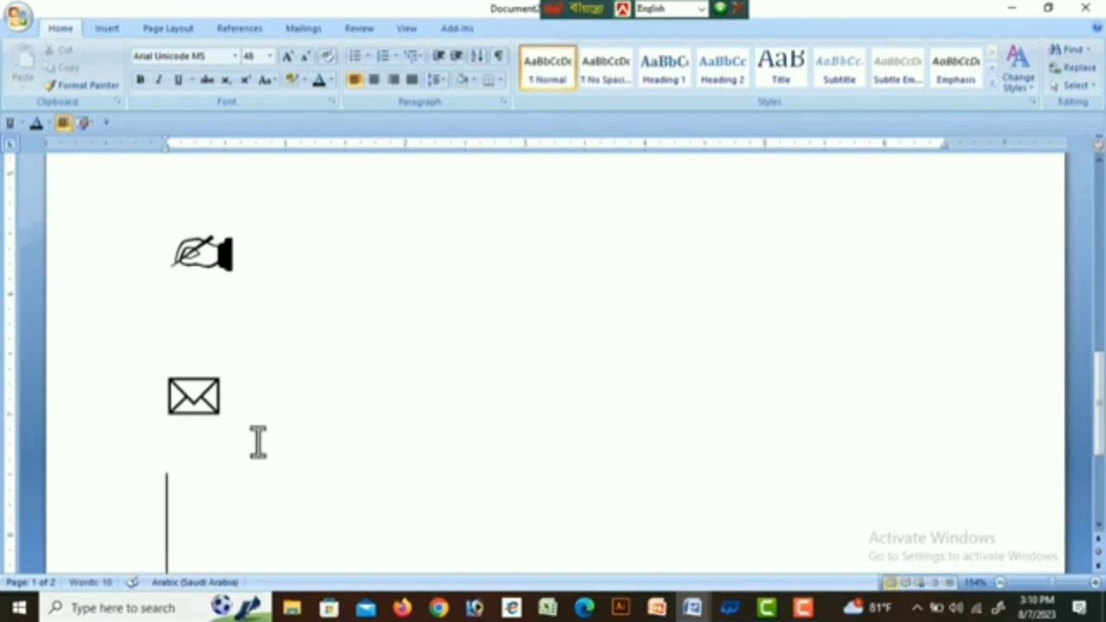
# Add an airplane symbol (2708) below the envelope and break to page 2.
pyautogui.write('27')
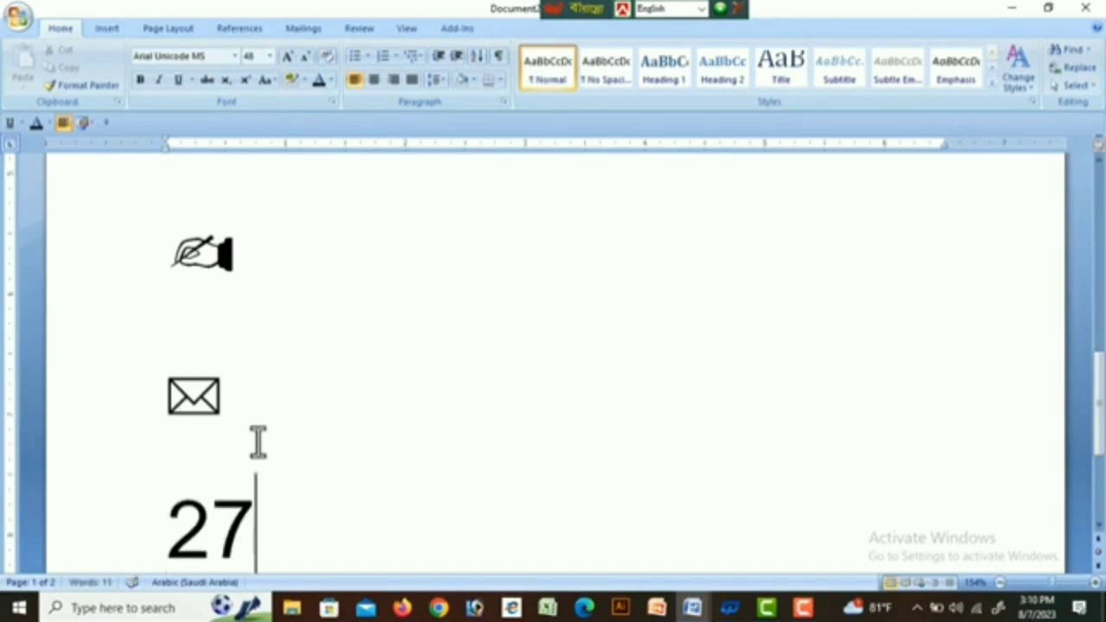
pyautogui.write('0')
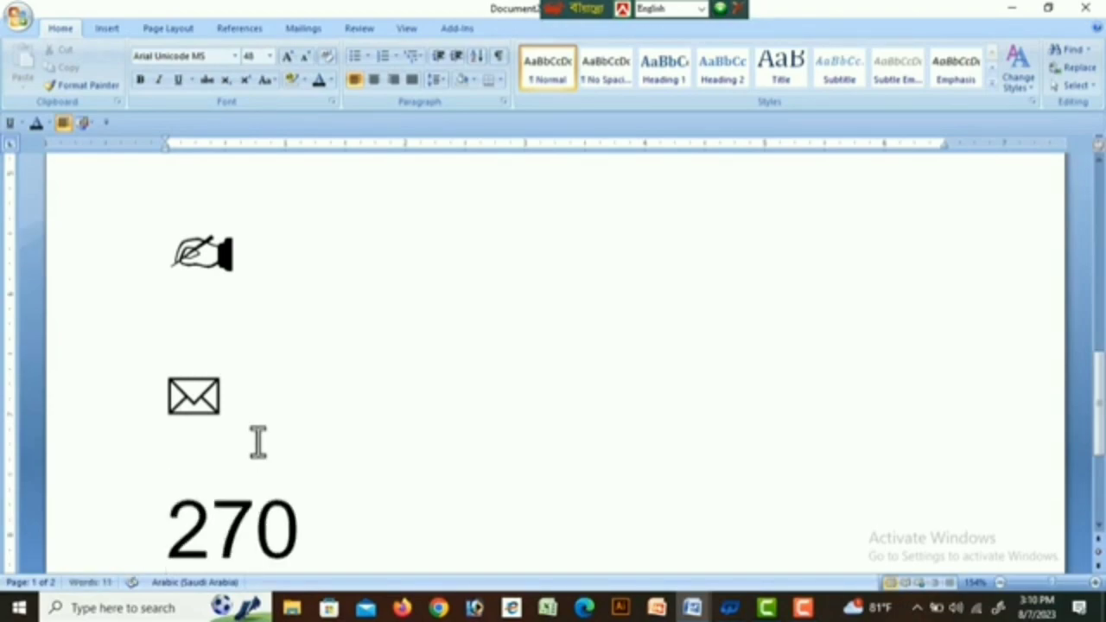
pyautogui.write('8')
pyautogui.hotkey('alt', 'x')
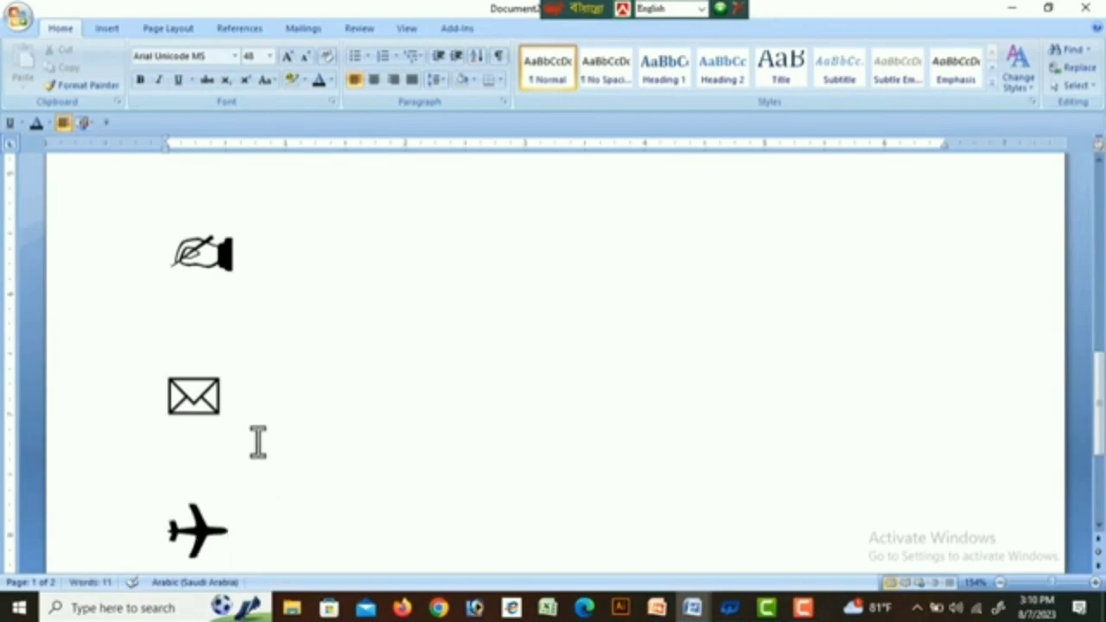
pyautogui.scroll(-2, 290, 411)
pyautogui.scroll(-2, 298, 410)
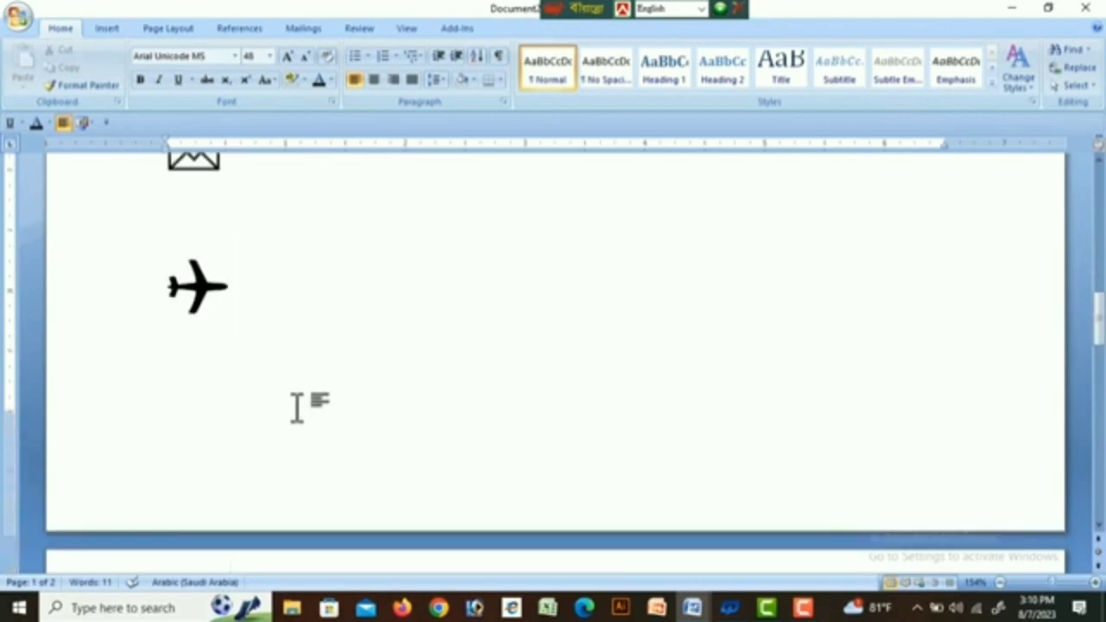
pyautogui.hotkey('ctrl', 'Return')
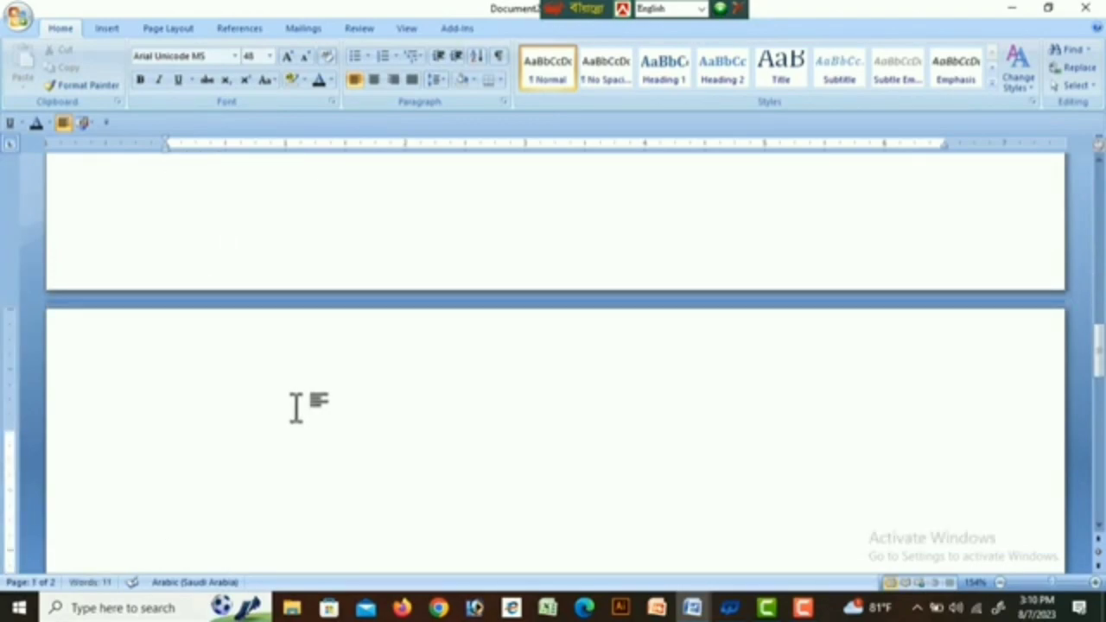
# Insert flower (2740), telephone (260e) and snowman (2603) symbols on successive lines.
pyautogui.write('2')
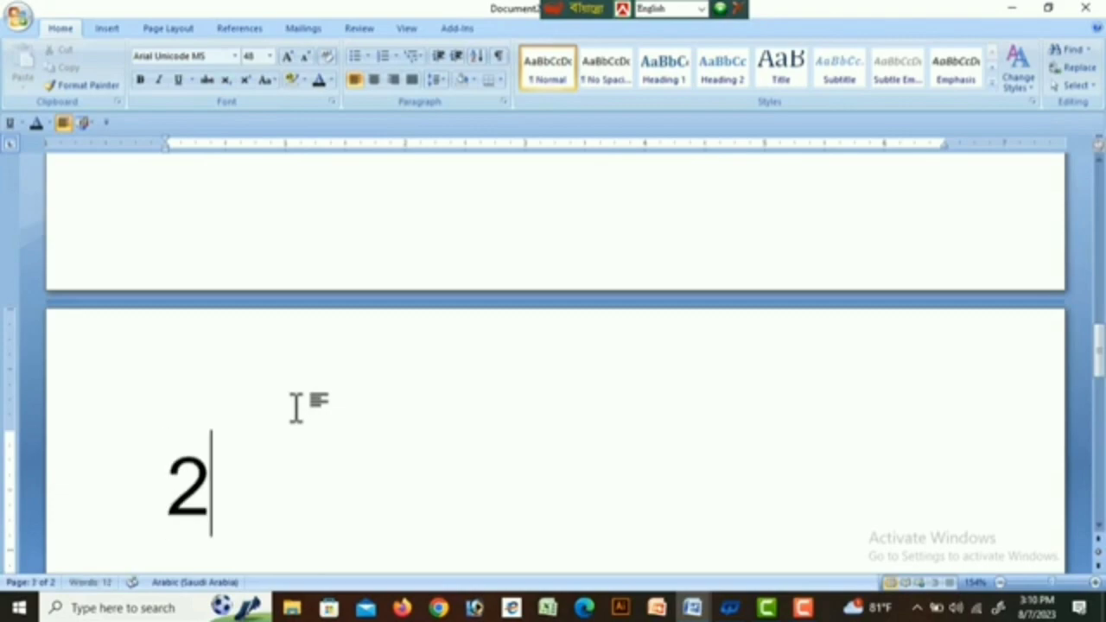
pyautogui.write('7')
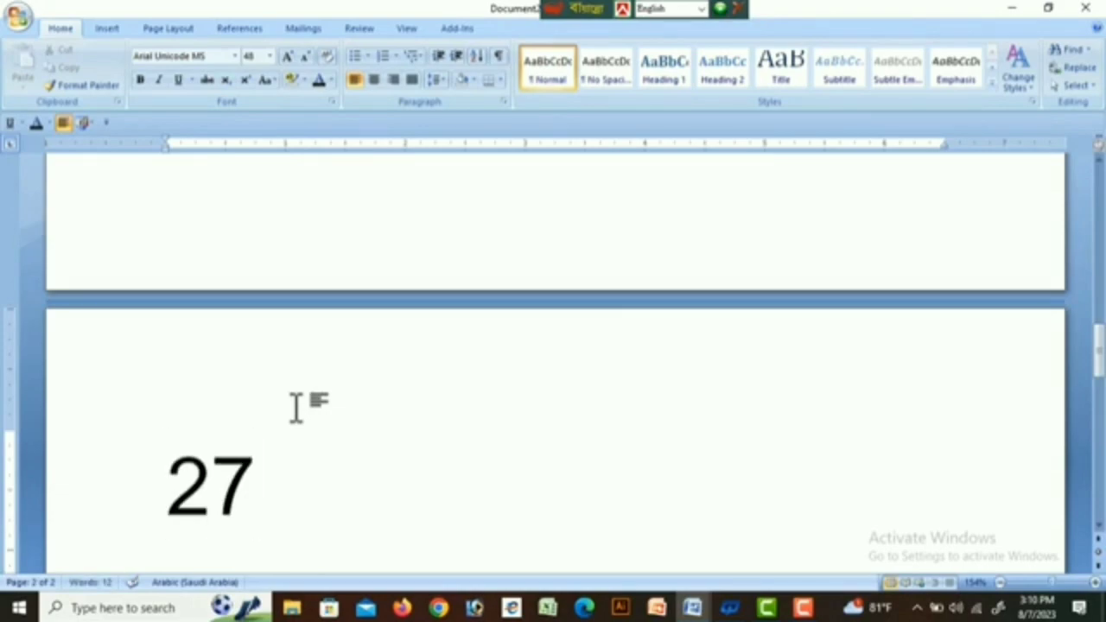
pyautogui.write('40')
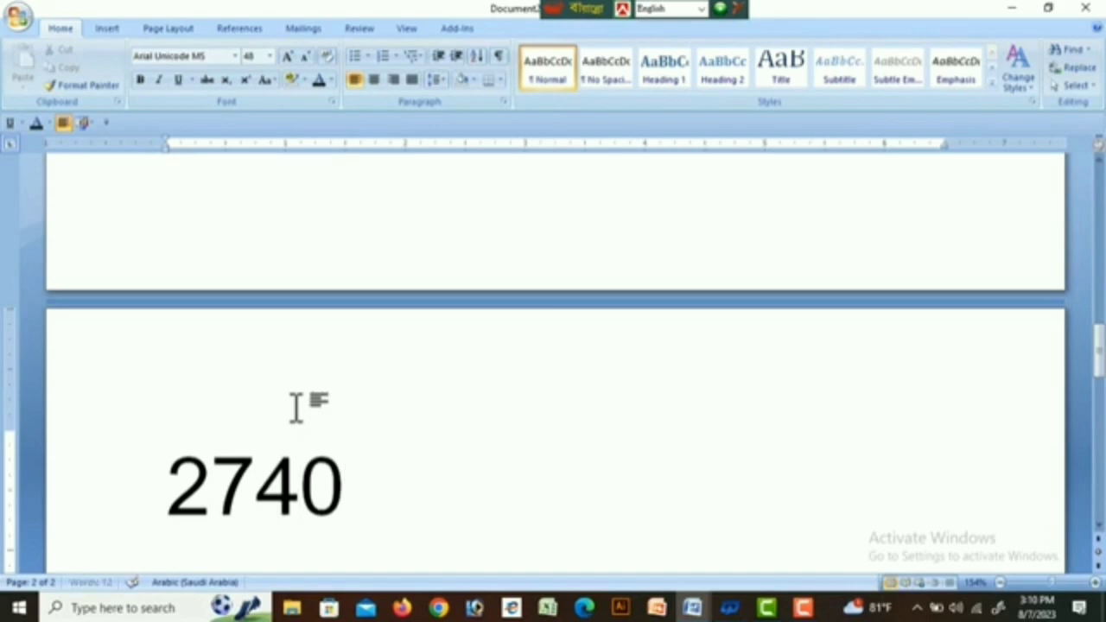
pyautogui.hotkey('alt', 'x')
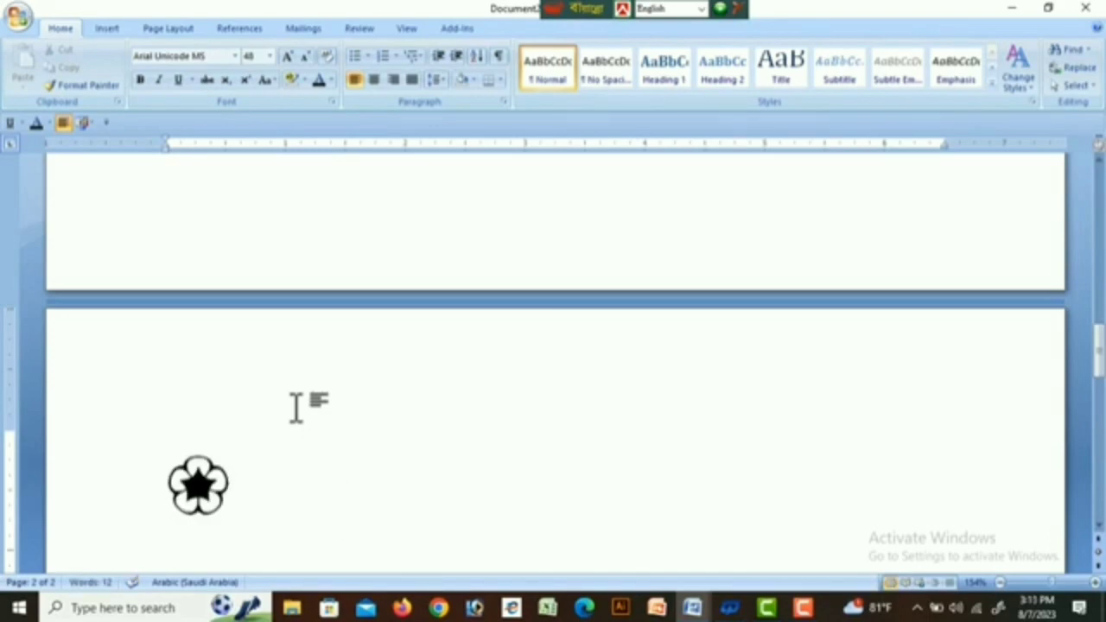
pyautogui.press('Return')
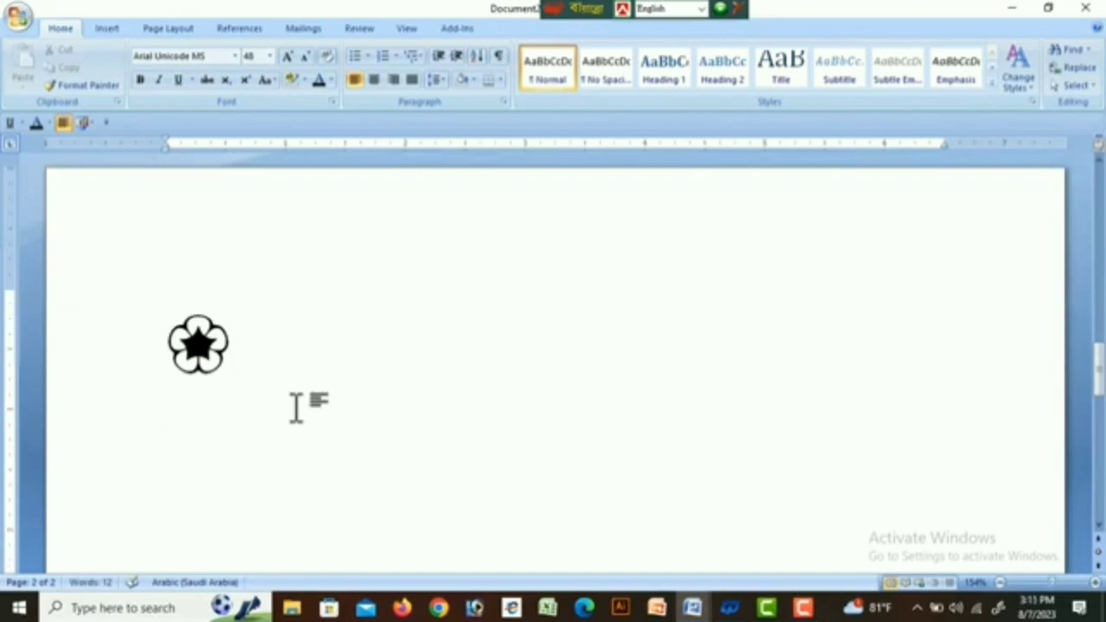
pyautogui.write('2')
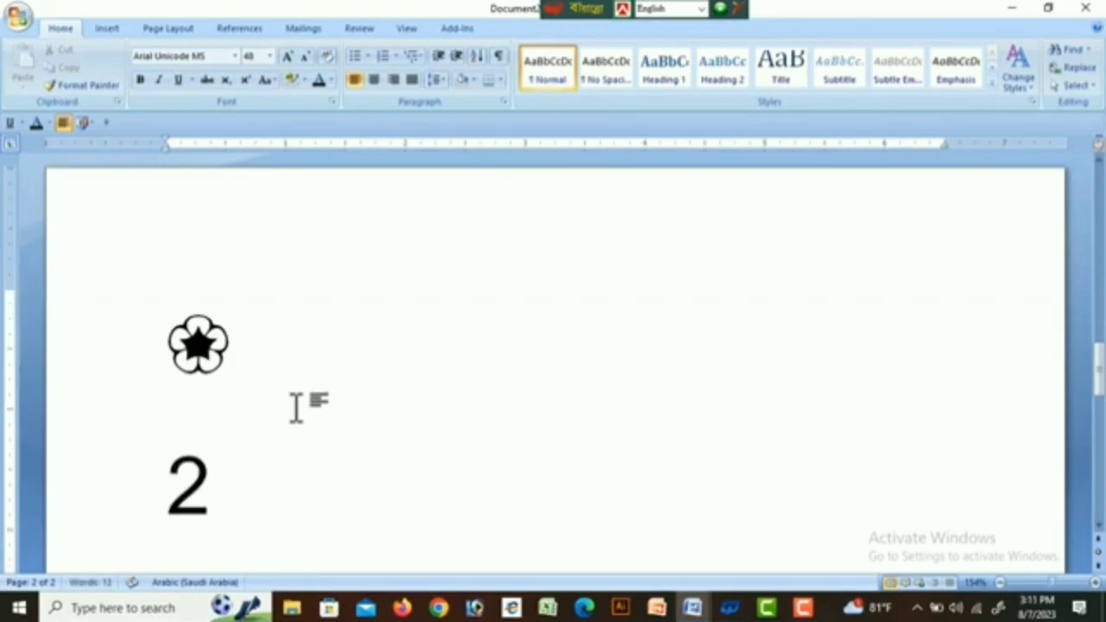
pyautogui.write('6')
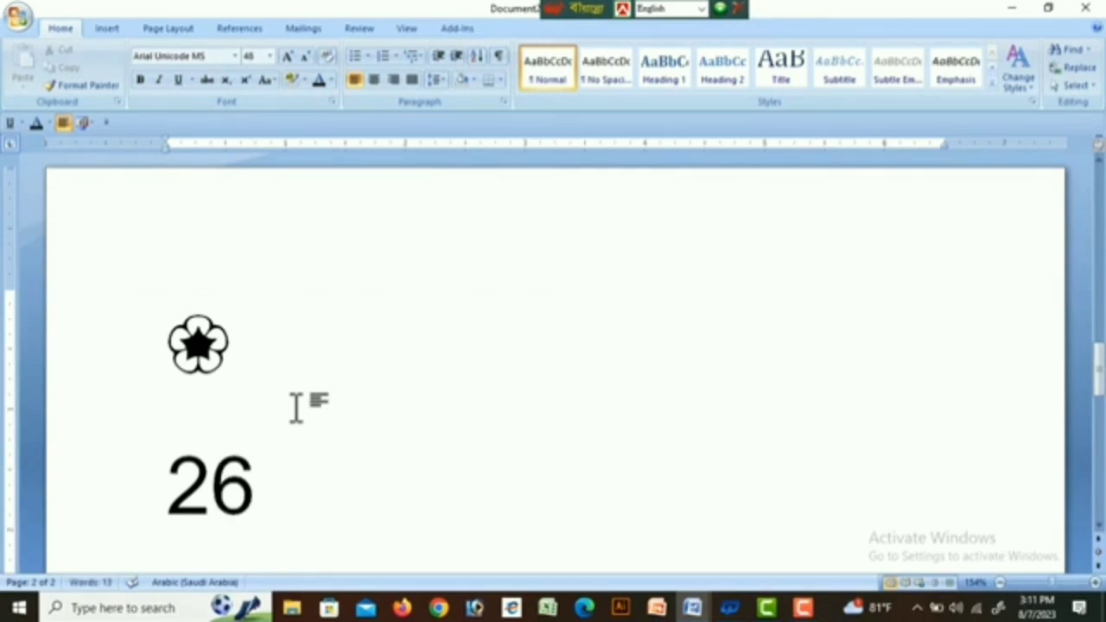
pyautogui.write('e260')
pyautogui.write('e')
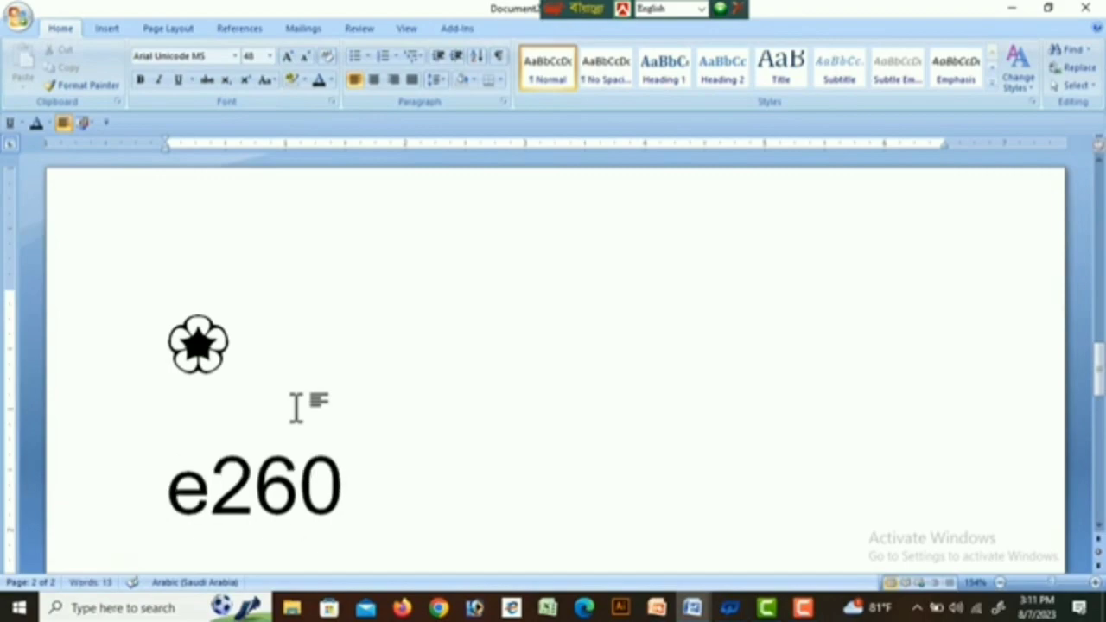
pyautogui.hotkey('alt', 'x')
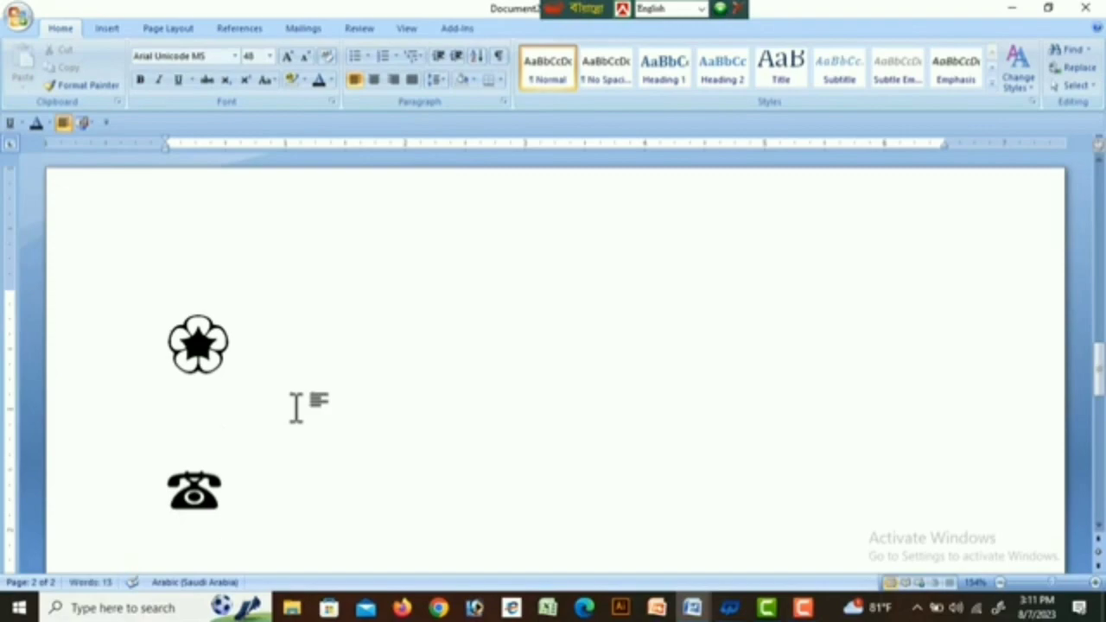
pyautogui.press('Return')
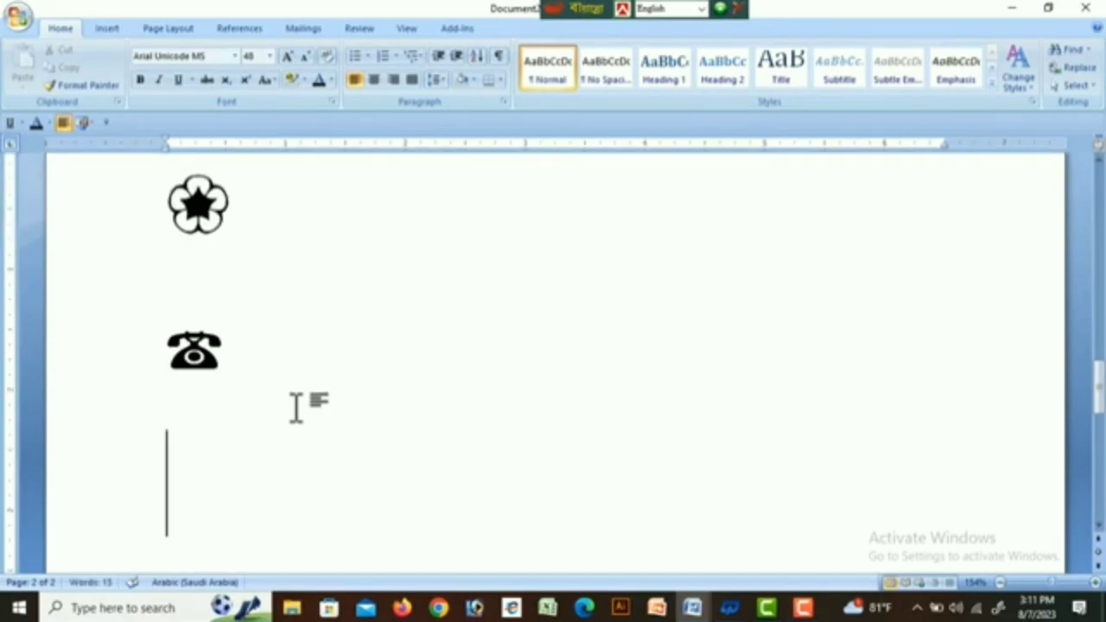
pyautogui.write('26')
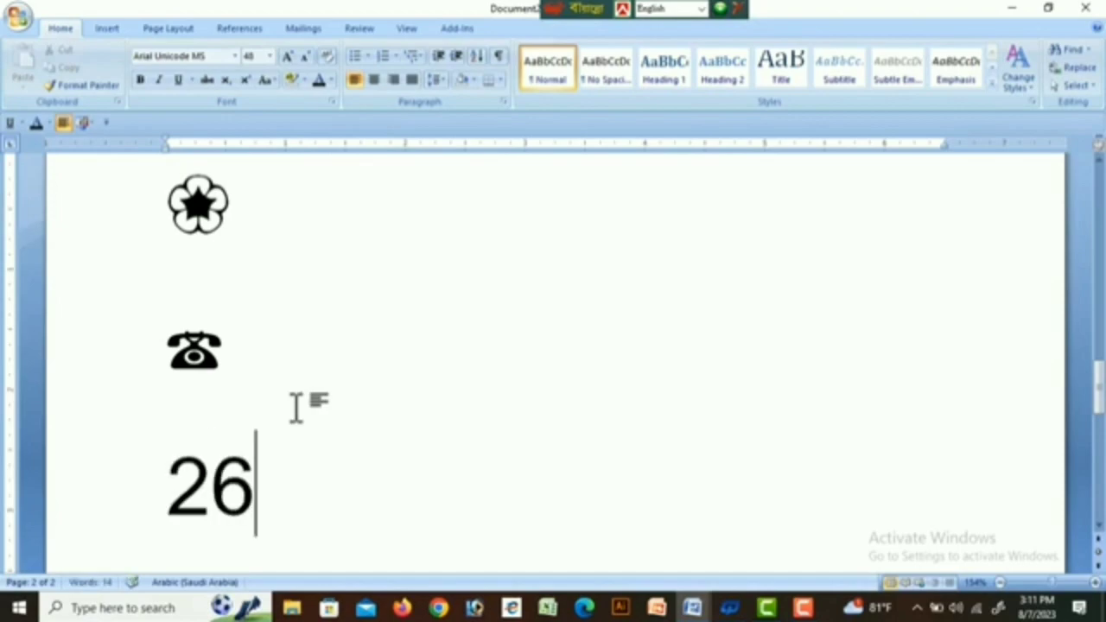
pyautogui.write('03')
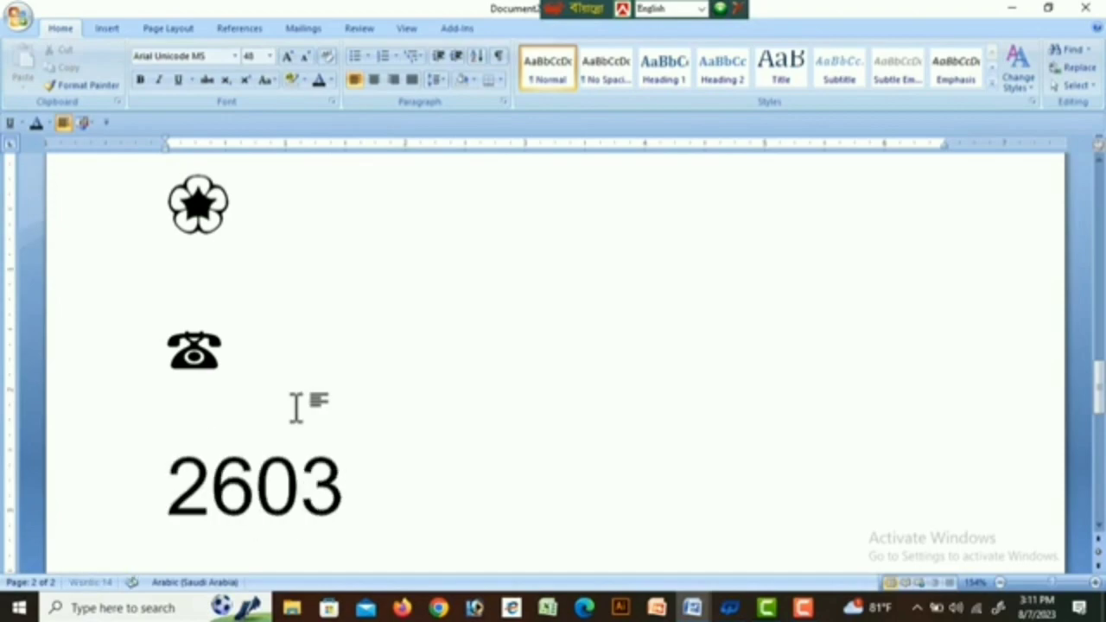
pyautogui.hotkey('alt', 'x')
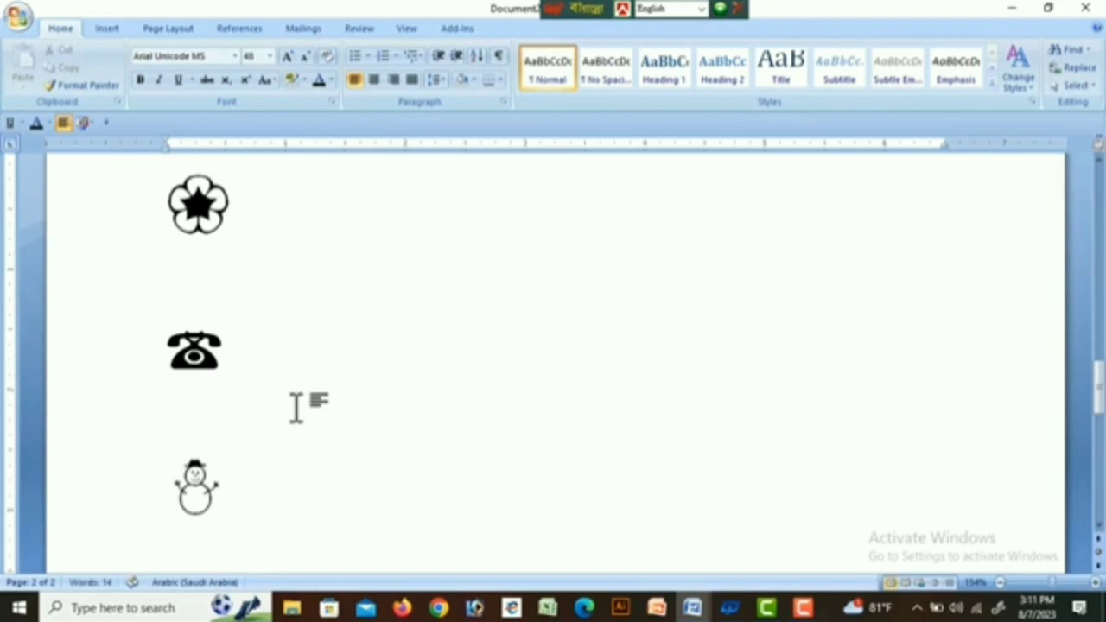